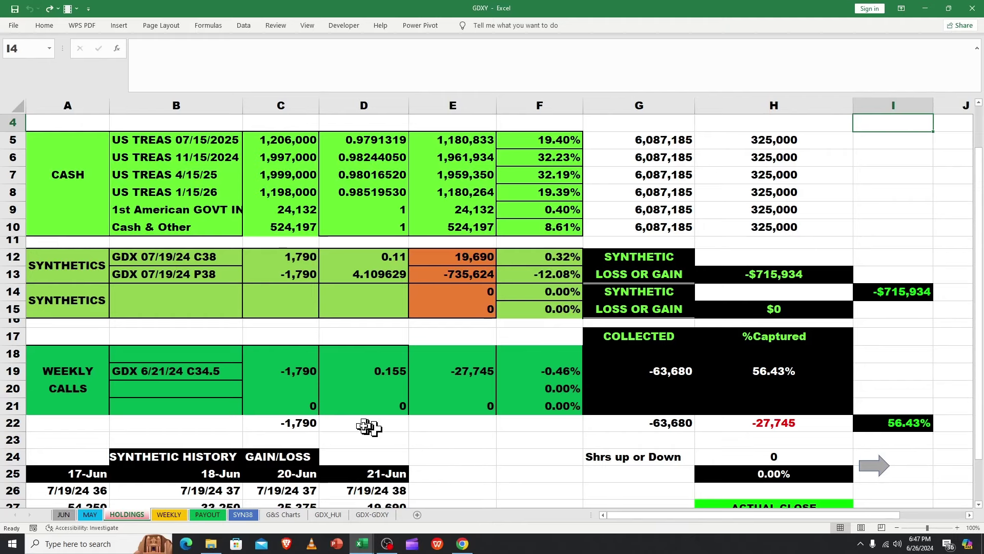
- On the JUN sheet, inspect the row 33 gain % formulas for GDX (E33) and GDXY (C33)
{"action": "left_click", "coordinate": [382, 438]}
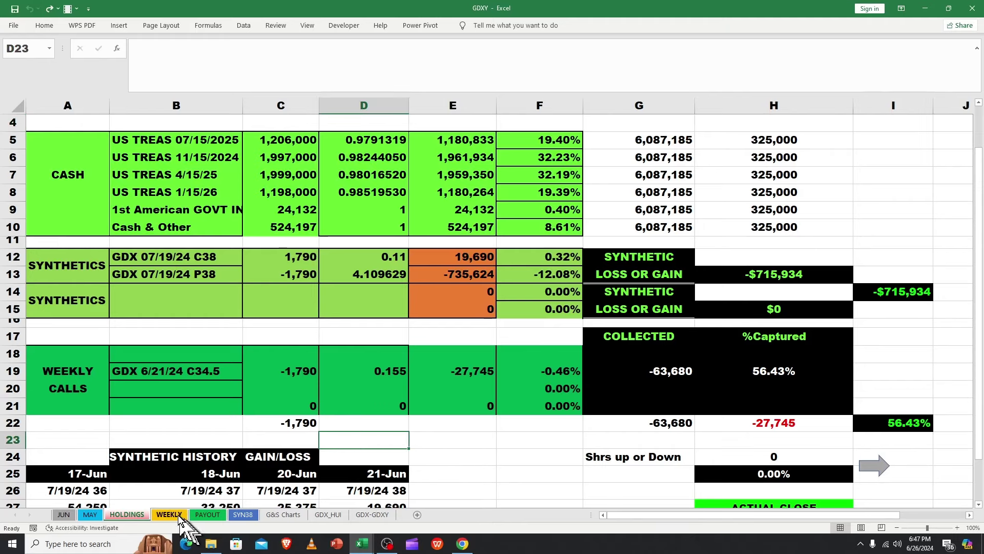
{"action": "left_click", "coordinate": [65, 515]}
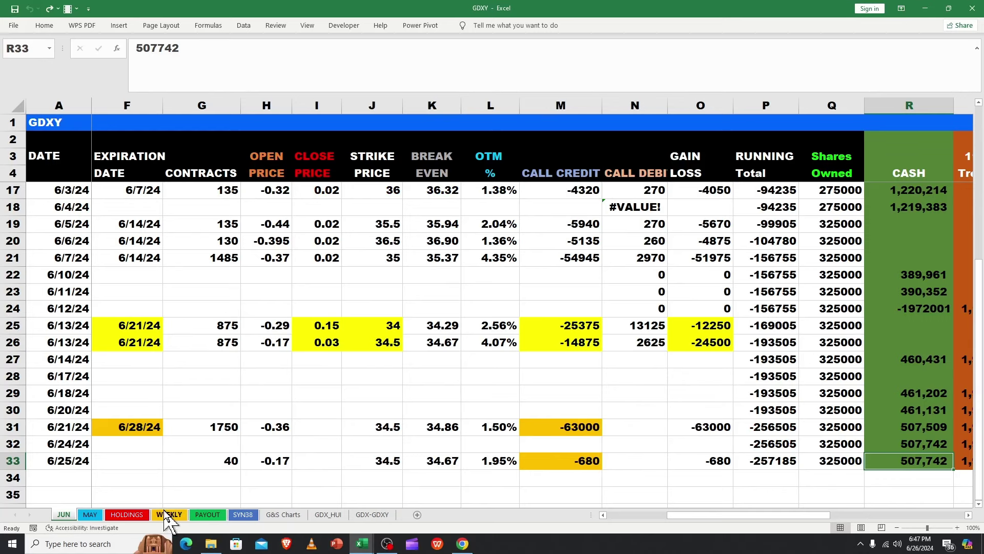
{"action": "left_click_drag", "start_coordinate": [739, 511], "coordinate": [656, 515]}
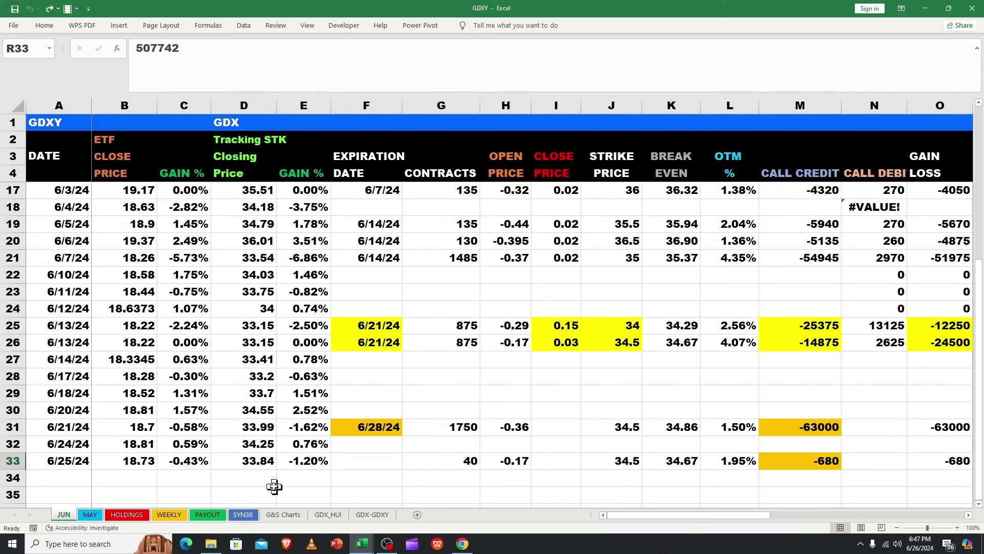
{"action": "left_click", "coordinate": [297, 461]}
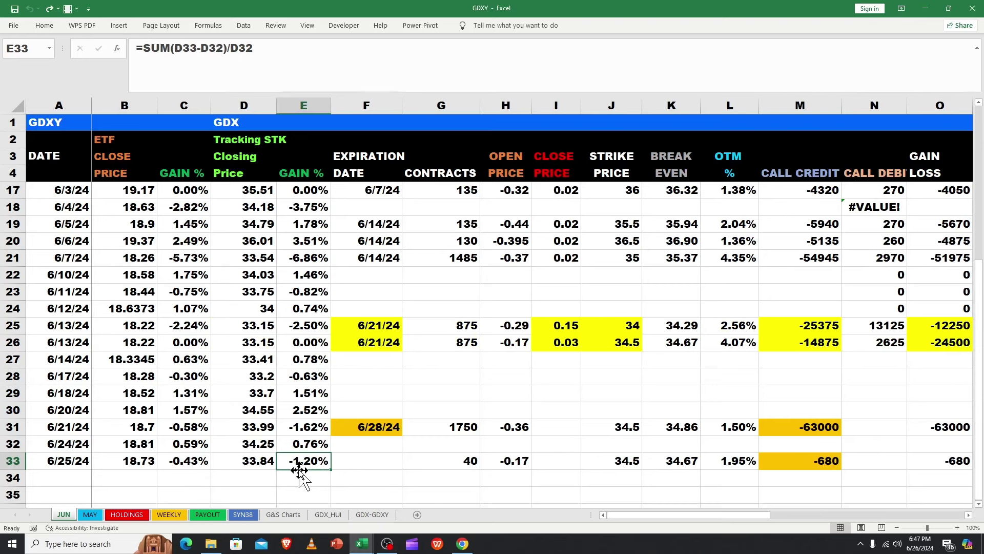
{"action": "left_click", "coordinate": [206, 464]}
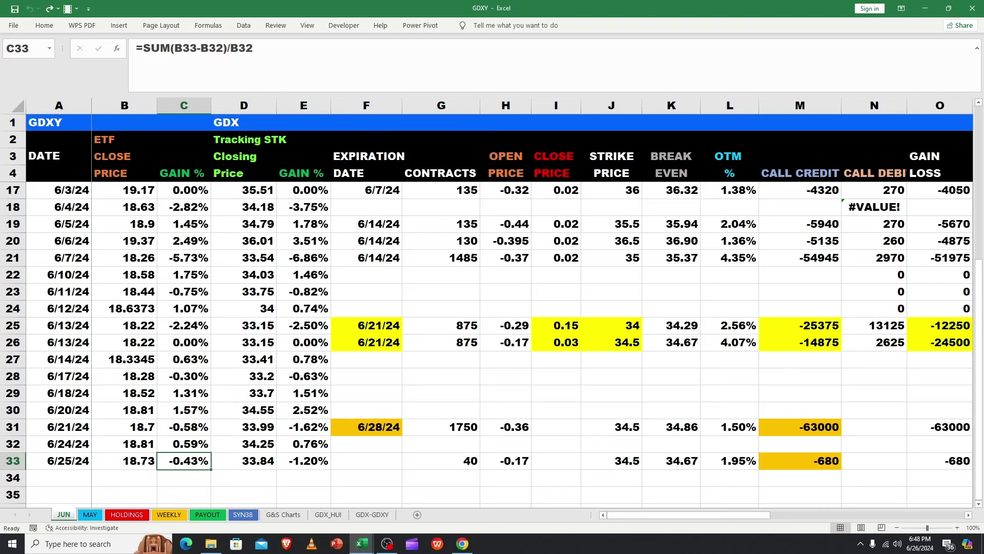
{"action": "left_click_drag", "start_coordinate": [640, 518], "coordinate": [619, 515]}
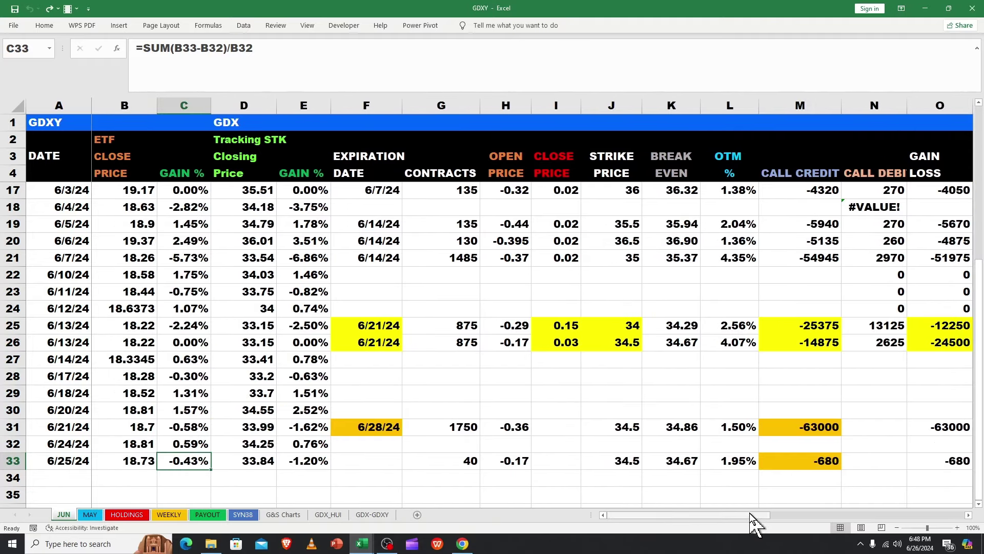
{"action": "left_click_drag", "start_coordinate": [751, 523], "coordinate": [718, 548]}
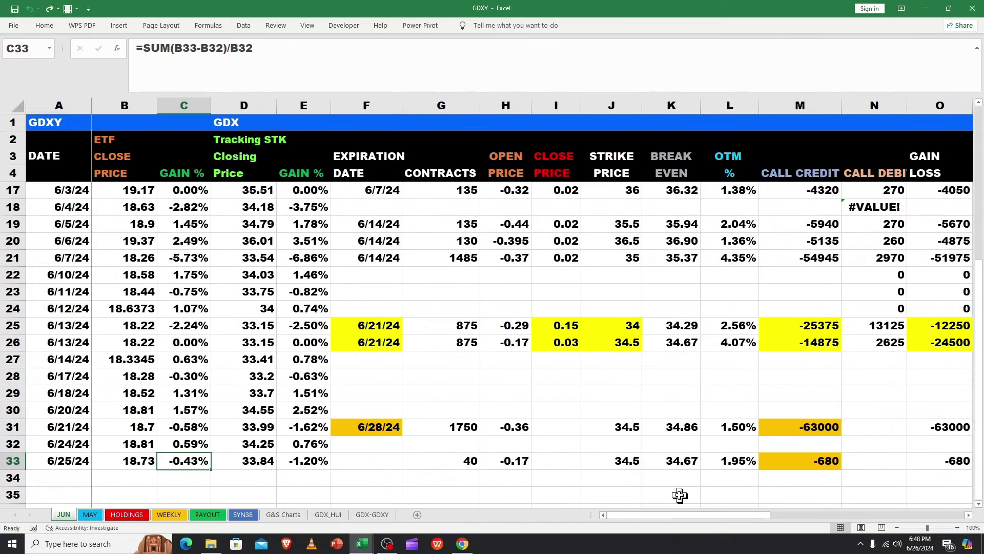
{"action": "left_click", "coordinate": [680, 494]}
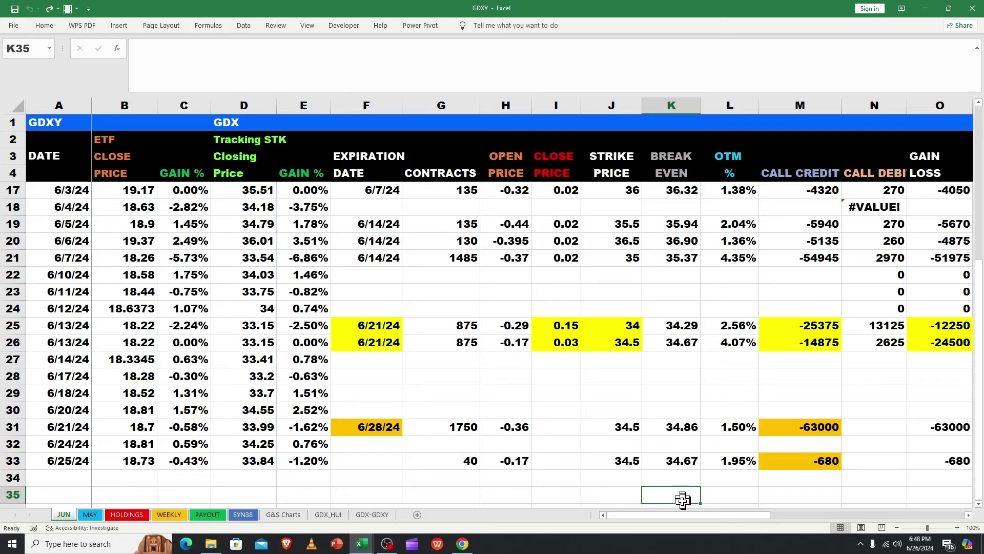
{"action": "left_click_drag", "start_coordinate": [681, 514], "coordinate": [688, 514]}
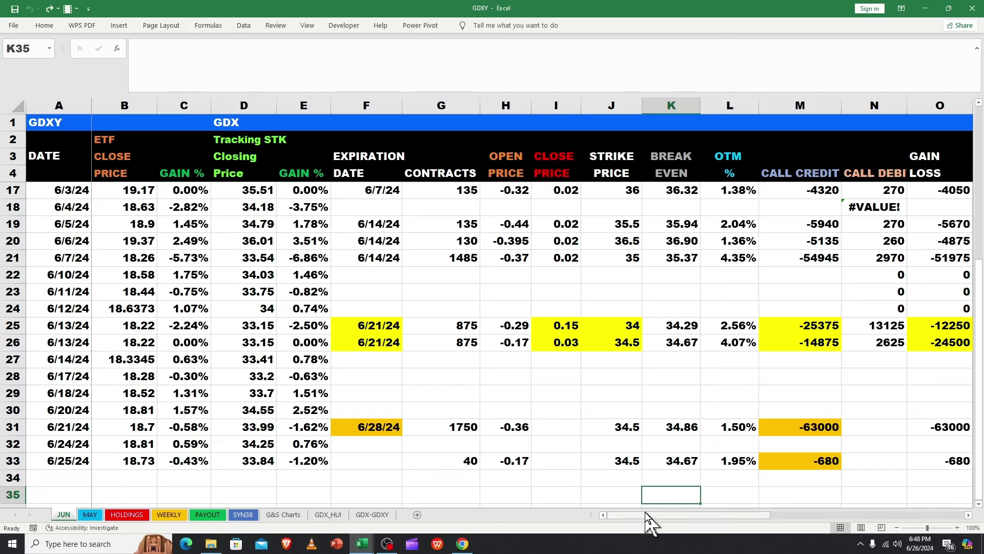
{"action": "left_click_drag", "start_coordinate": [647, 514], "coordinate": [690, 520]}
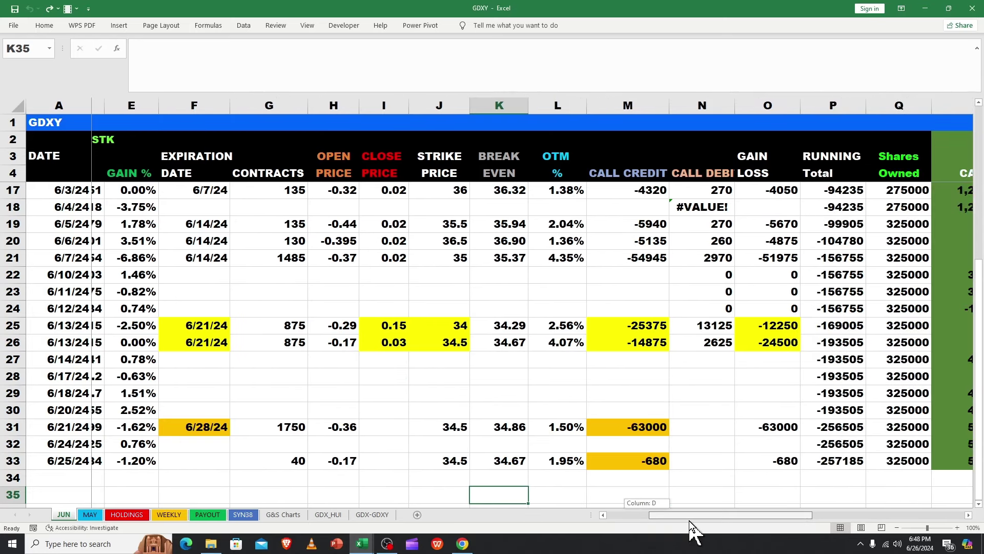
{"action": "left_click_drag", "start_coordinate": [690, 520], "coordinate": [690, 521]}
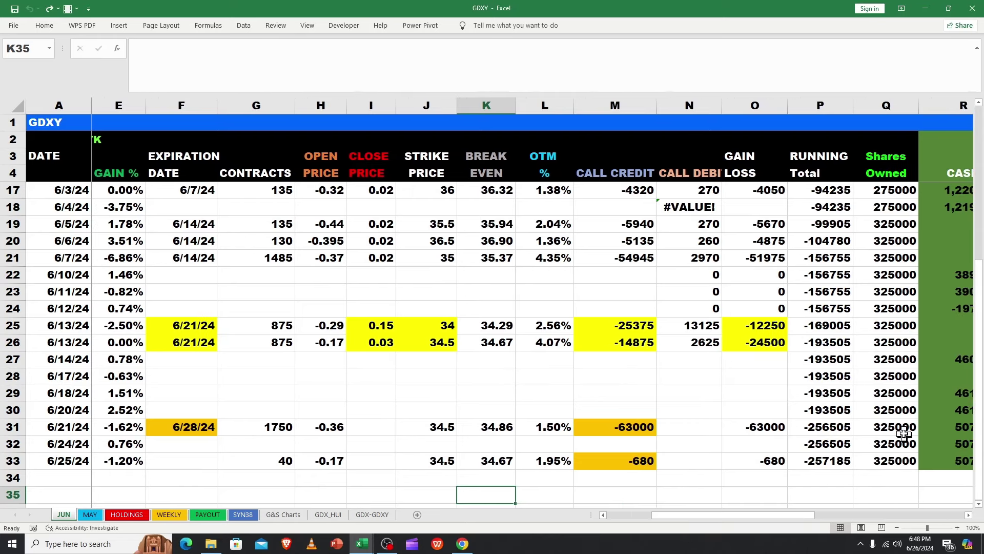
{"action": "left_click", "coordinate": [884, 458]}
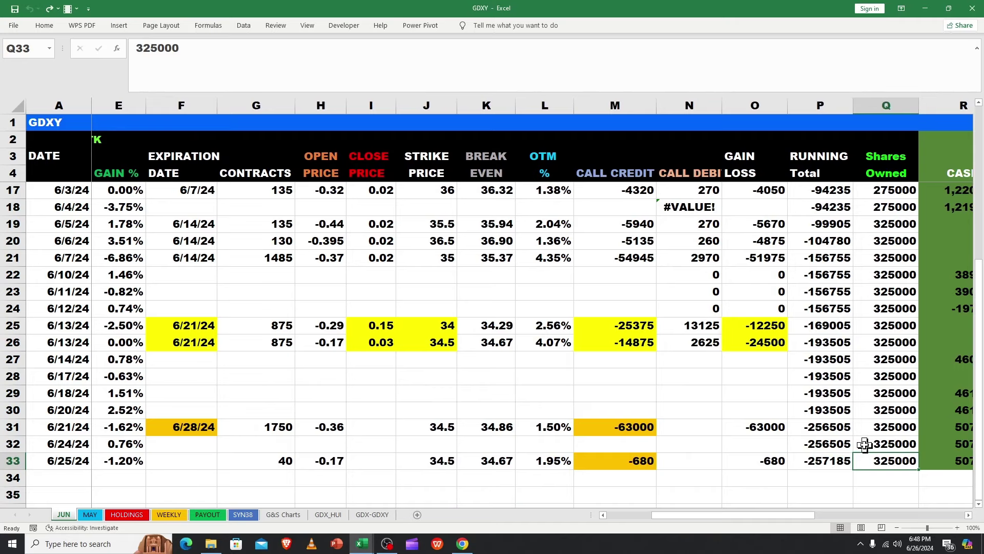
{"action": "left_click_drag", "start_coordinate": [769, 516], "coordinate": [701, 539]}
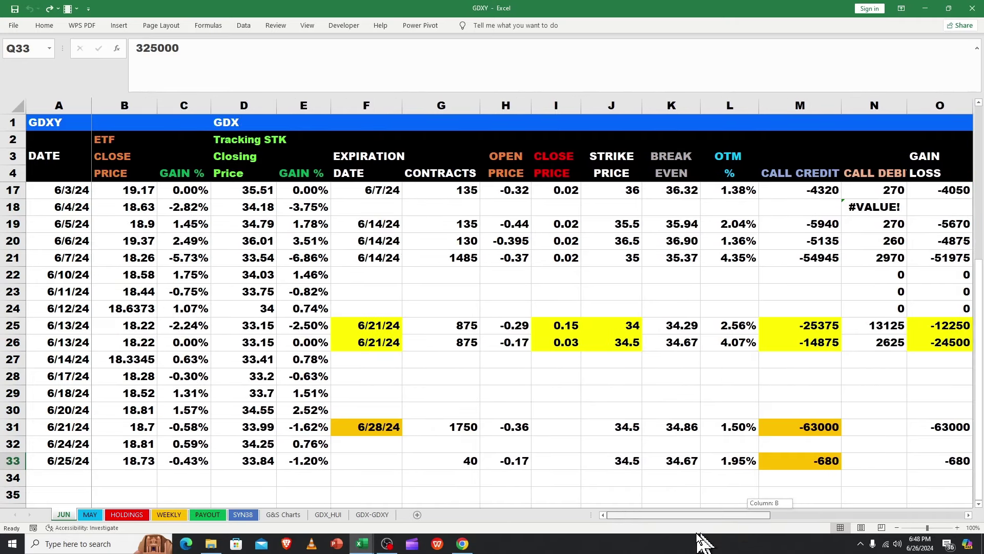
{"action": "left_click", "coordinate": [468, 461]}
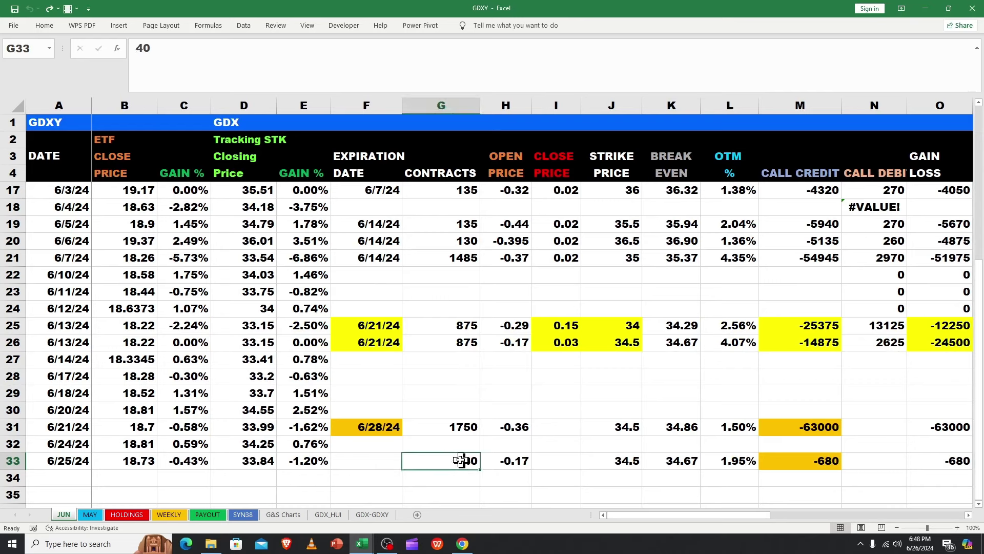
{"action": "left_click", "coordinate": [502, 463]}
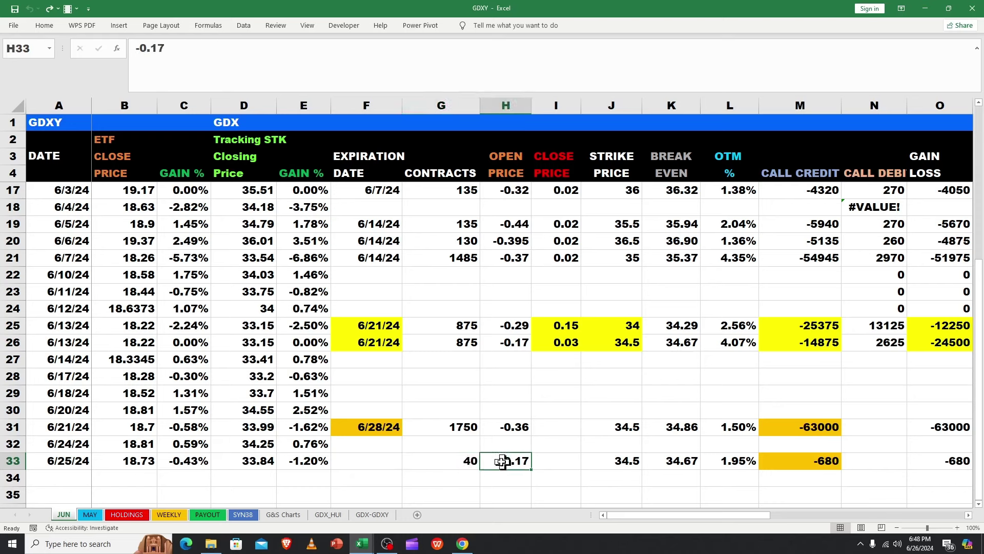
{"action": "left_click", "coordinate": [465, 461]}
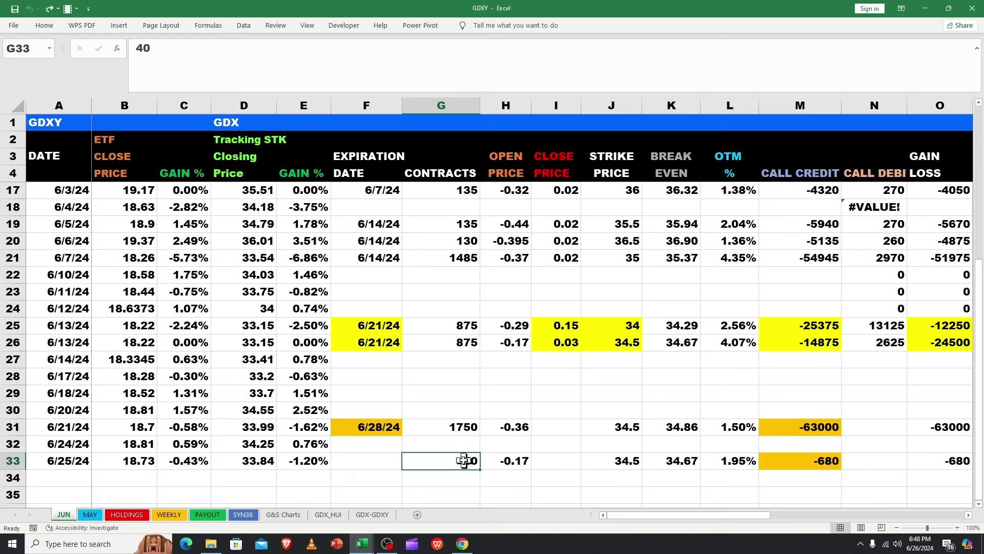
{"action": "left_click", "coordinate": [623, 460]}
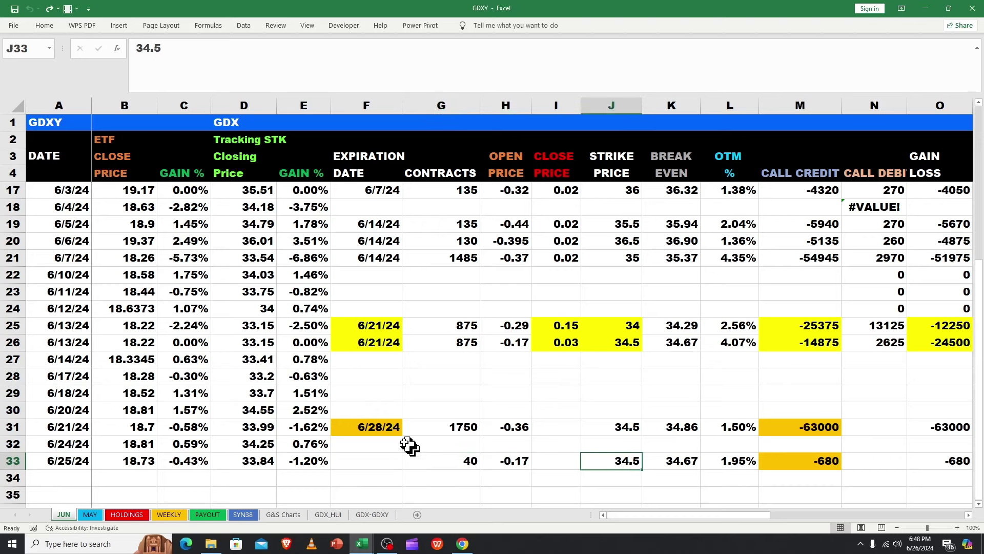
{"action": "left_click", "coordinate": [386, 431]}
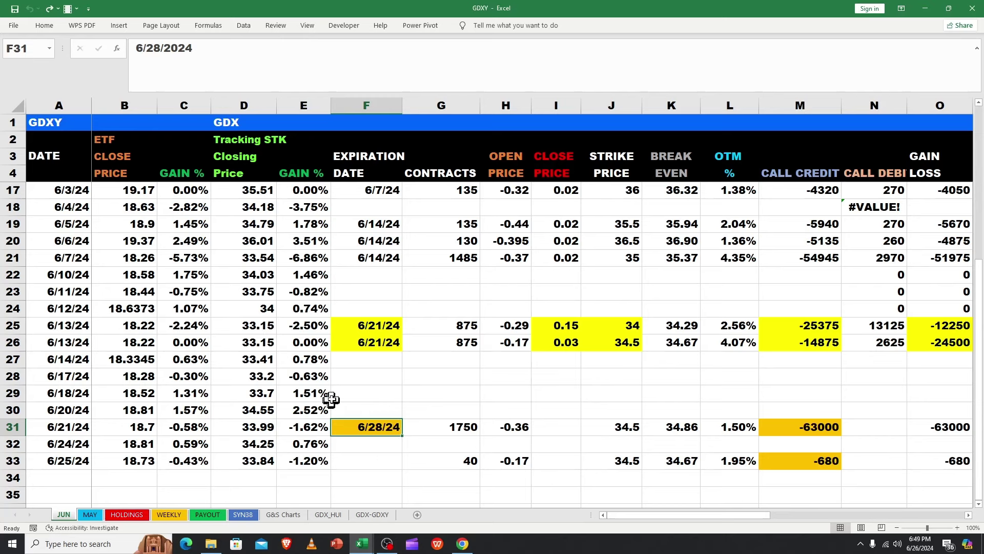
- Copy the 6/28/24 expiration date from F31 into F33 for the 6/25/24 trade
{"action": "right_click", "coordinate": [357, 428]}
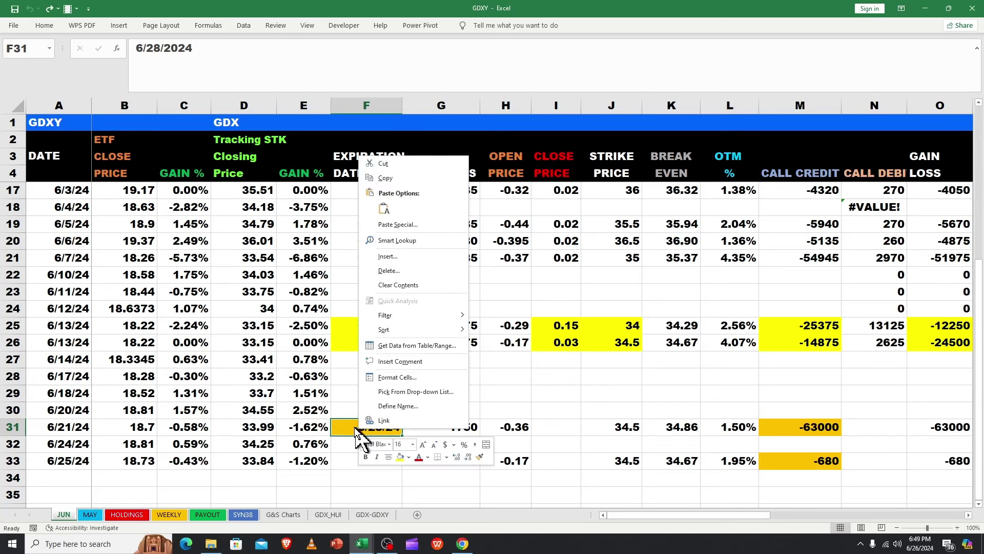
{"action": "left_click", "coordinate": [379, 176]}
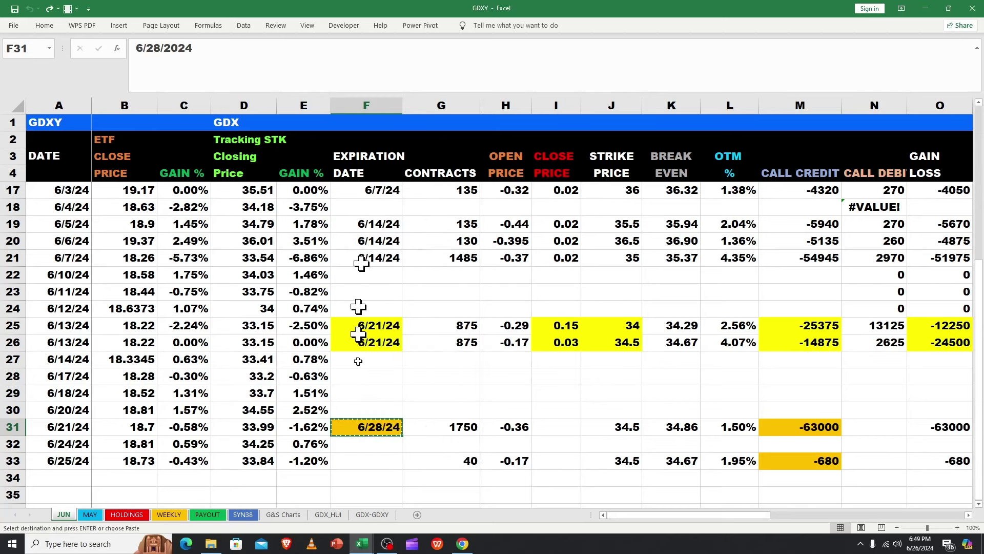
{"action": "left_click", "coordinate": [359, 461]}
{"action": "right_click", "coordinate": [361, 460]}
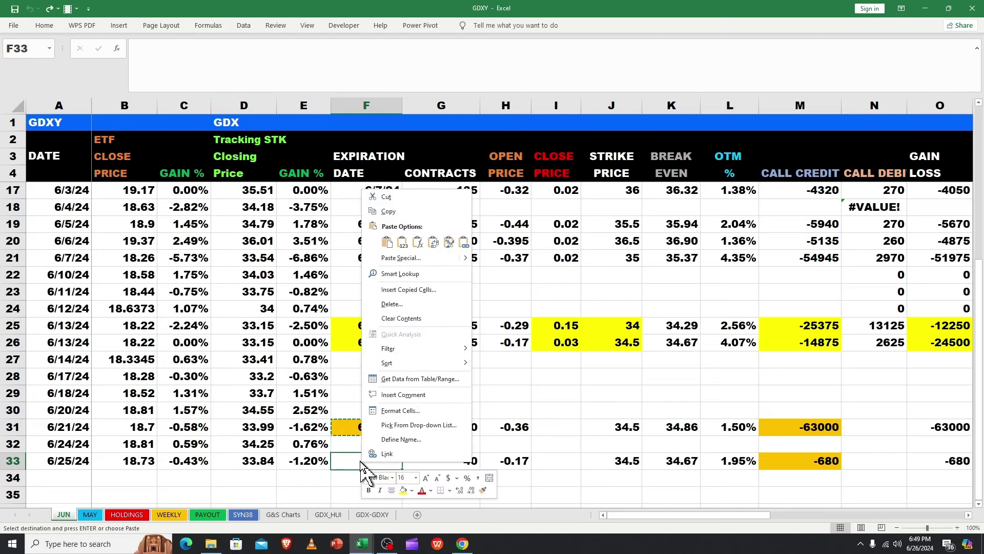
{"action": "left_click", "coordinate": [388, 242]}
{"action": "left_click", "coordinate": [409, 388]}
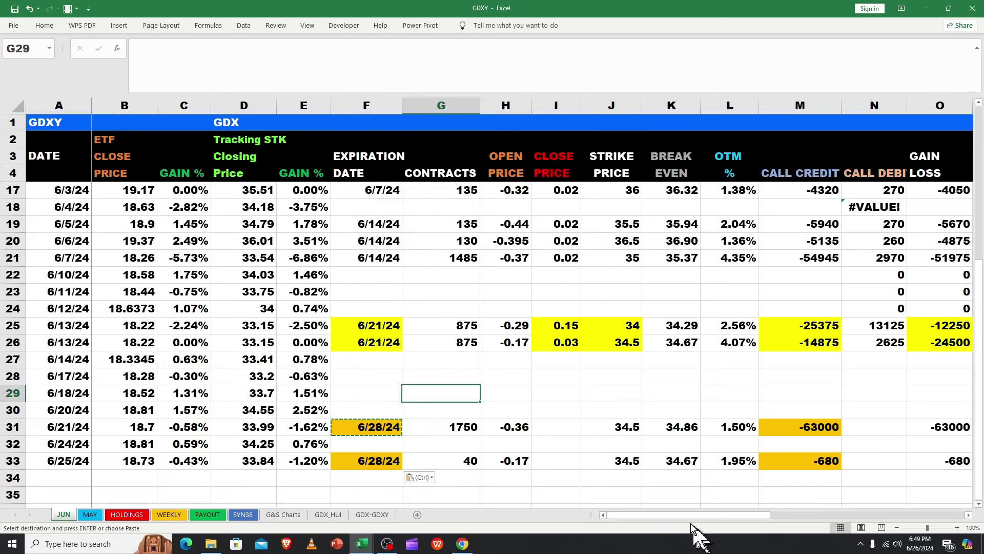
{"action": "left_click_drag", "start_coordinate": [679, 515], "coordinate": [560, 476]}
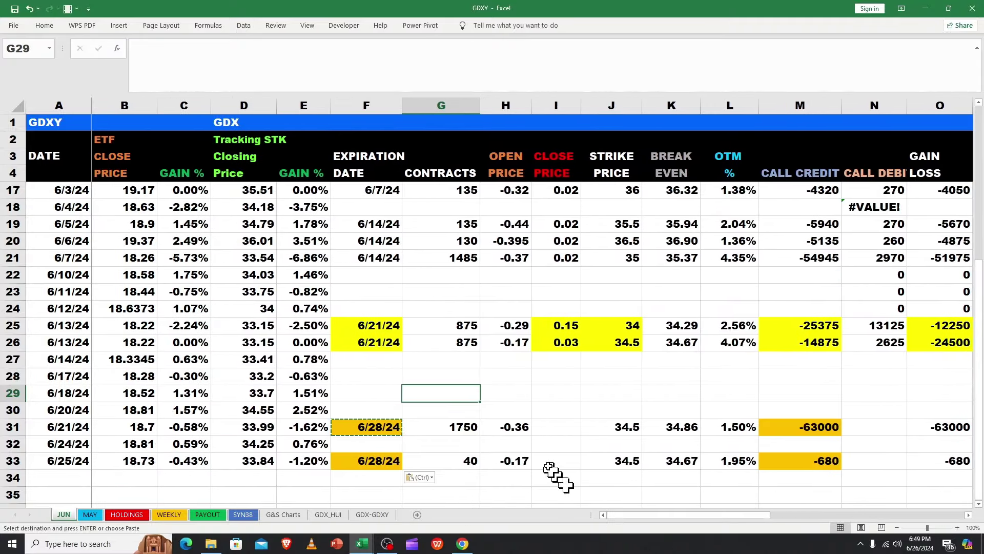
{"action": "left_click", "coordinate": [515, 461]}
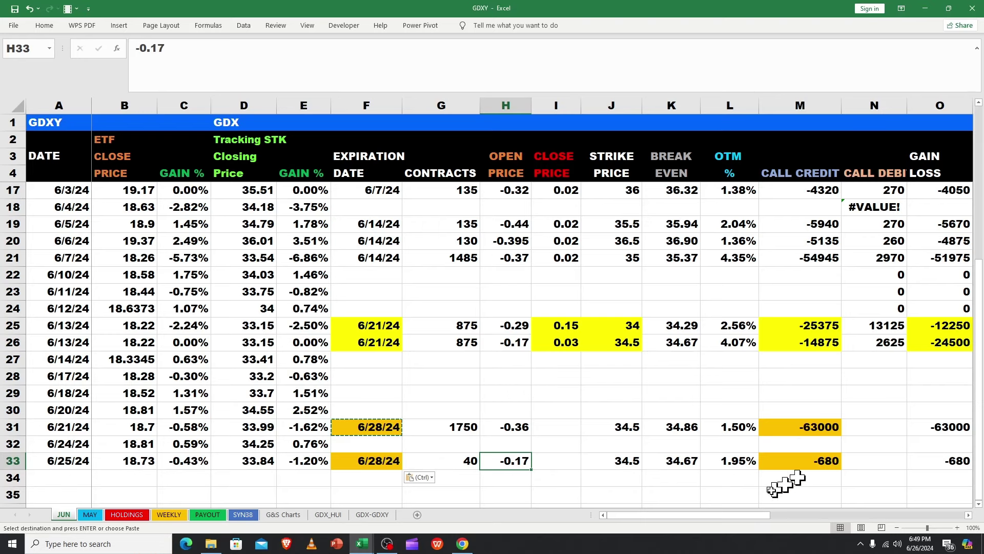
{"action": "left_click_drag", "start_coordinate": [731, 515], "coordinate": [686, 525]}
{"action": "left_click", "coordinate": [746, 461]}
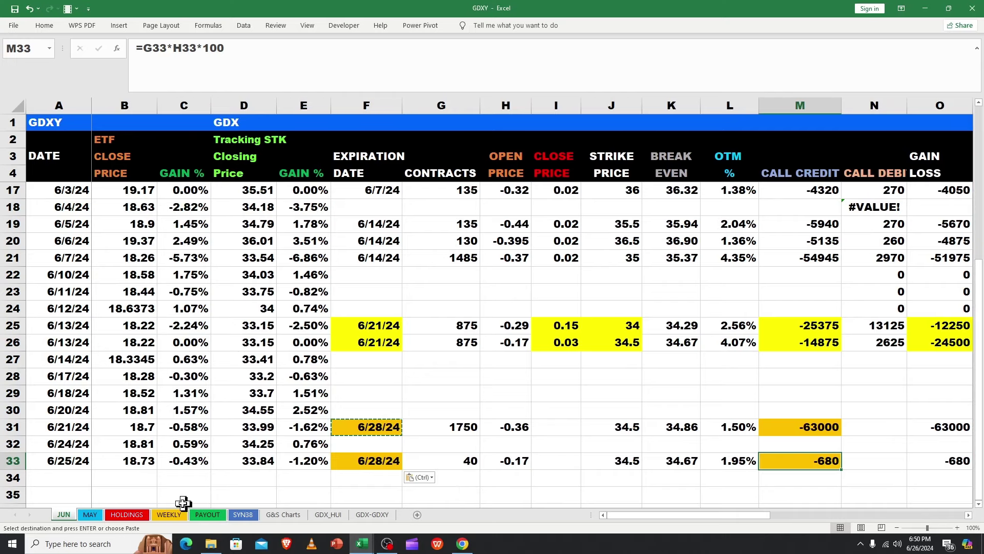
- Open the SYN38 sheet and check the 6/24/24 value in C15 and the 38.00 strike in B22
{"action": "left_click", "coordinate": [237, 515]}
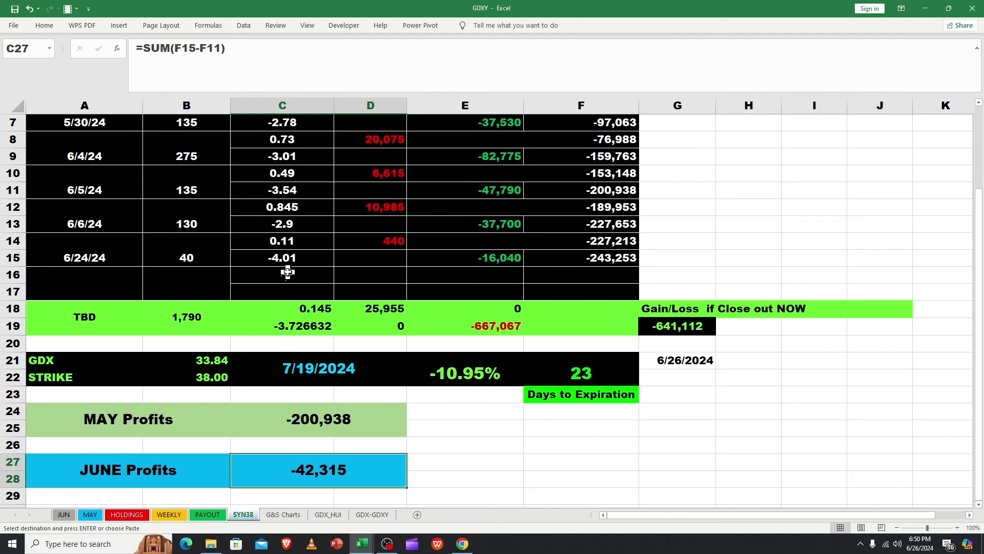
{"action": "left_click", "coordinate": [278, 257]}
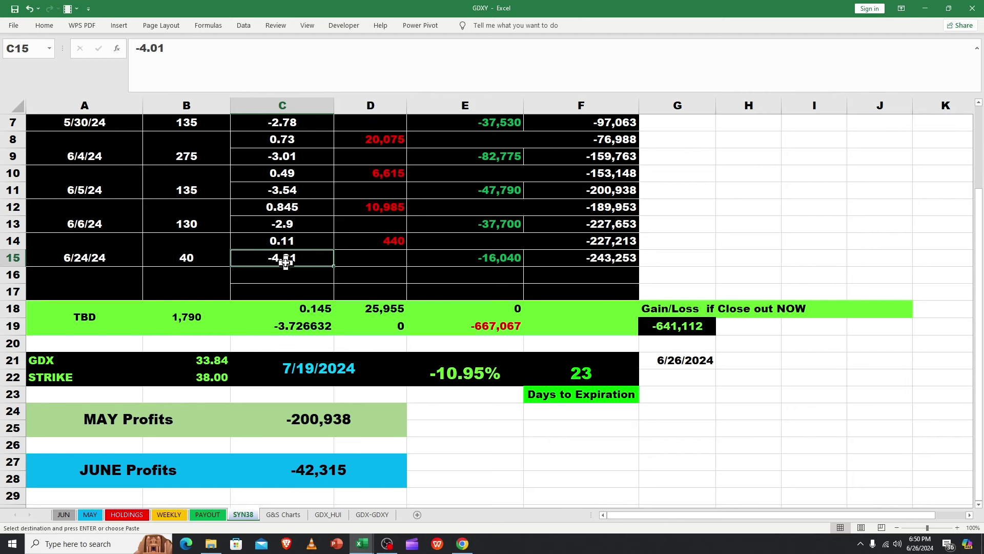
{"action": "left_click", "coordinate": [206, 381]}
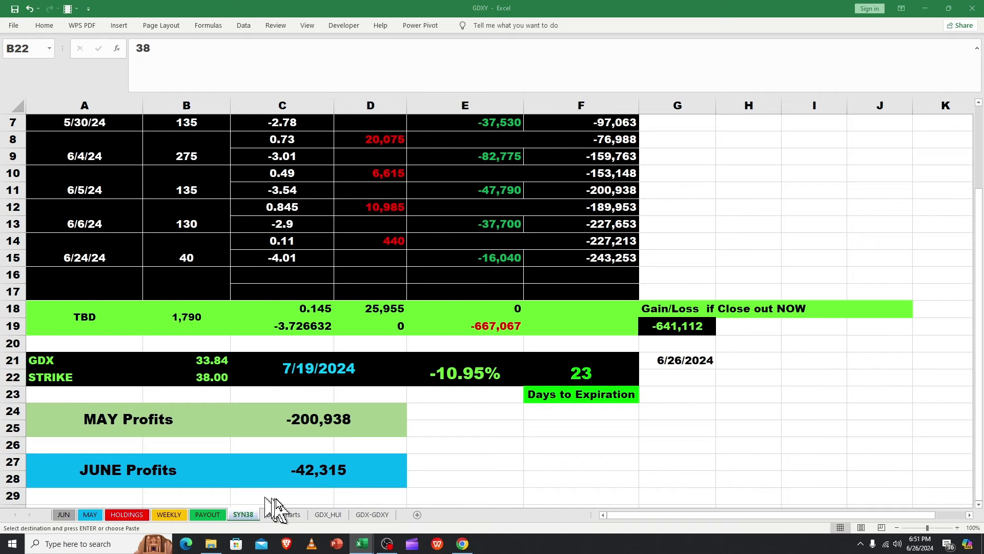
{"action": "left_click", "coordinate": [169, 515]}
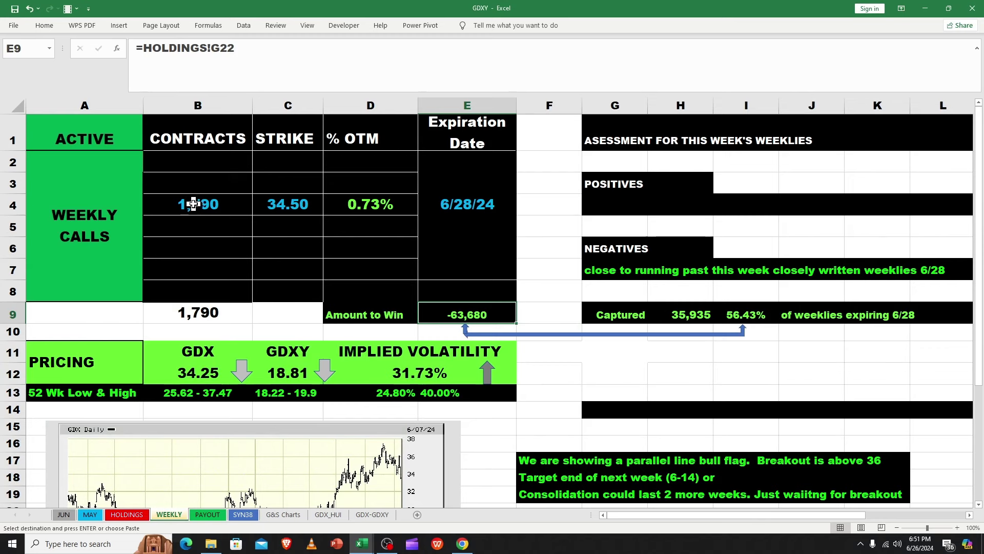
{"action": "left_click", "coordinate": [192, 204]}
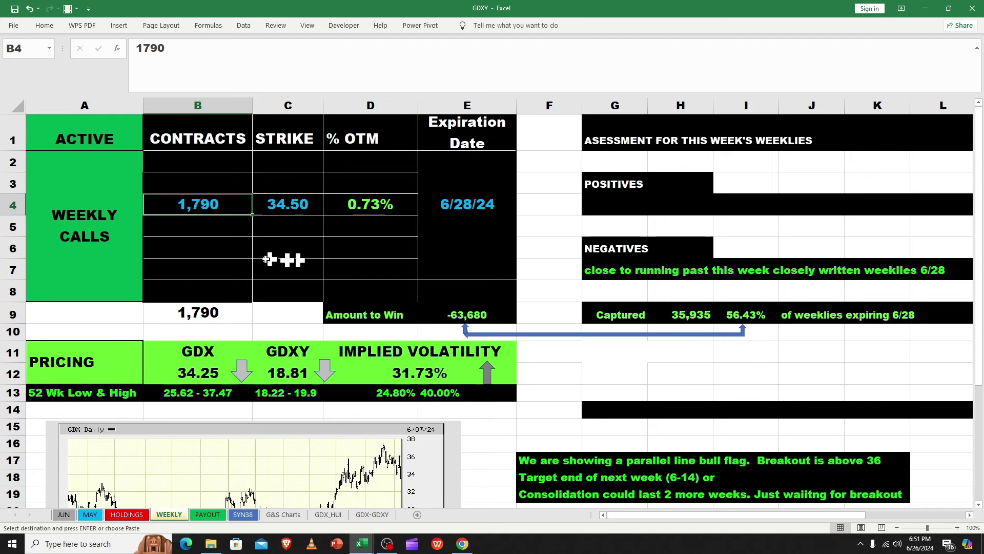
{"action": "left_click", "coordinate": [197, 375]}
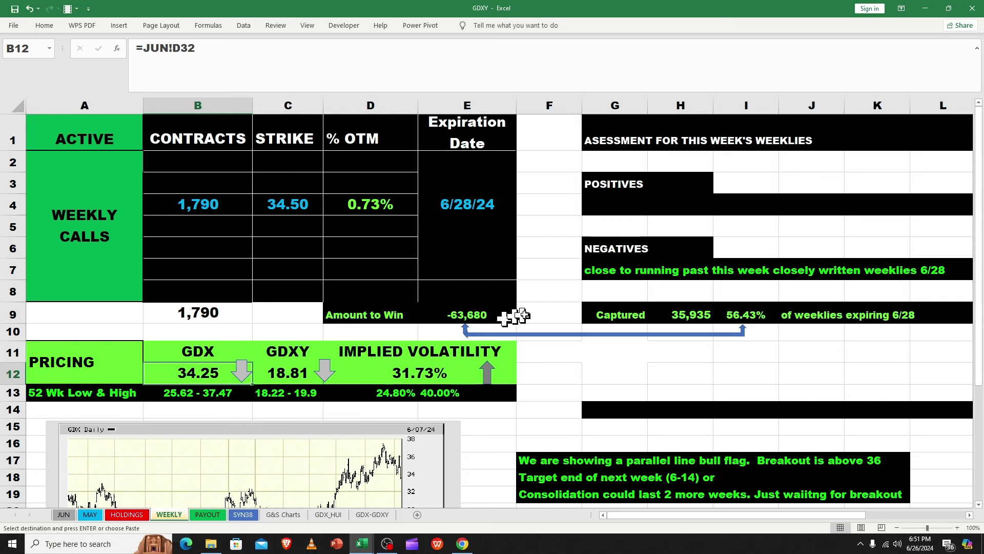
{"action": "left_click", "coordinate": [677, 317]}
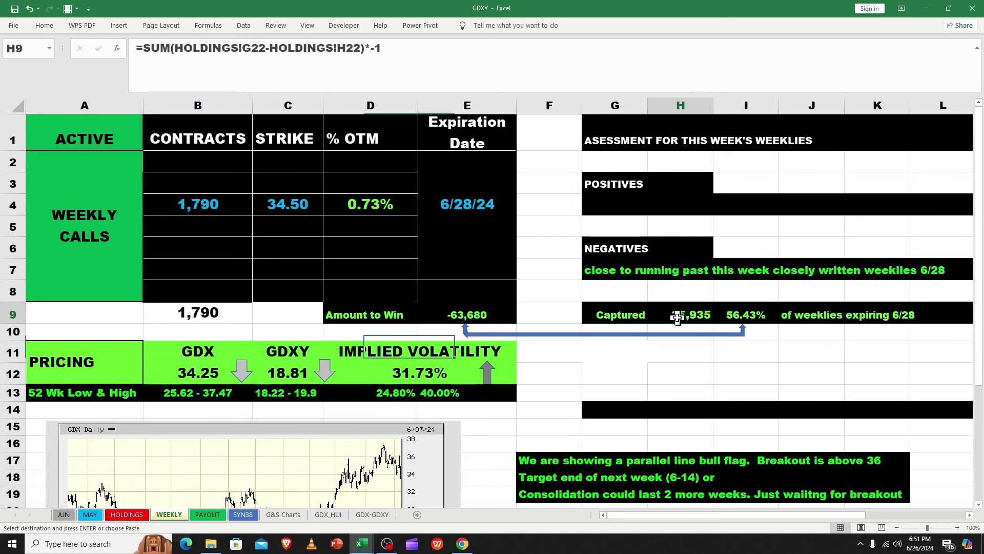
{"action": "left_click", "coordinate": [737, 319]}
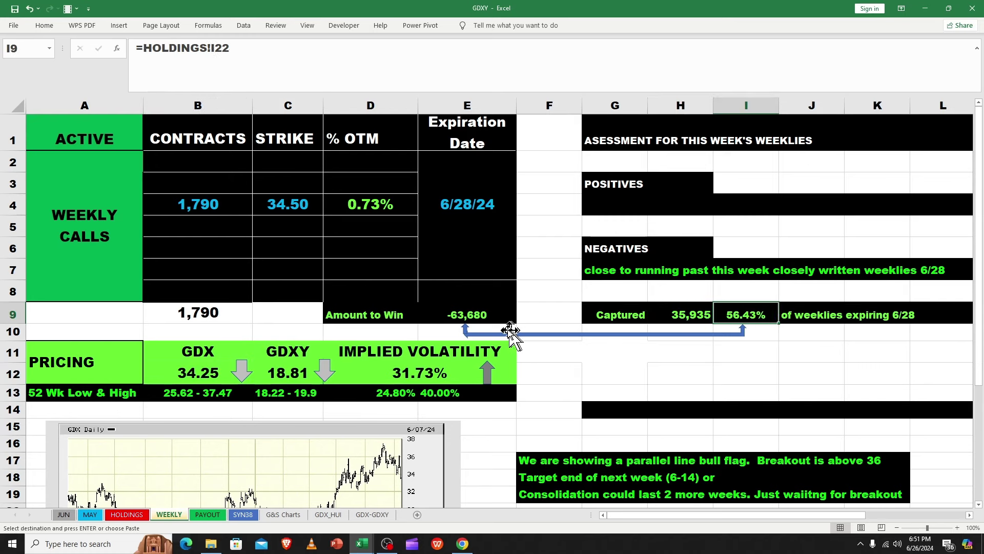
{"action": "left_click", "coordinate": [187, 377]}
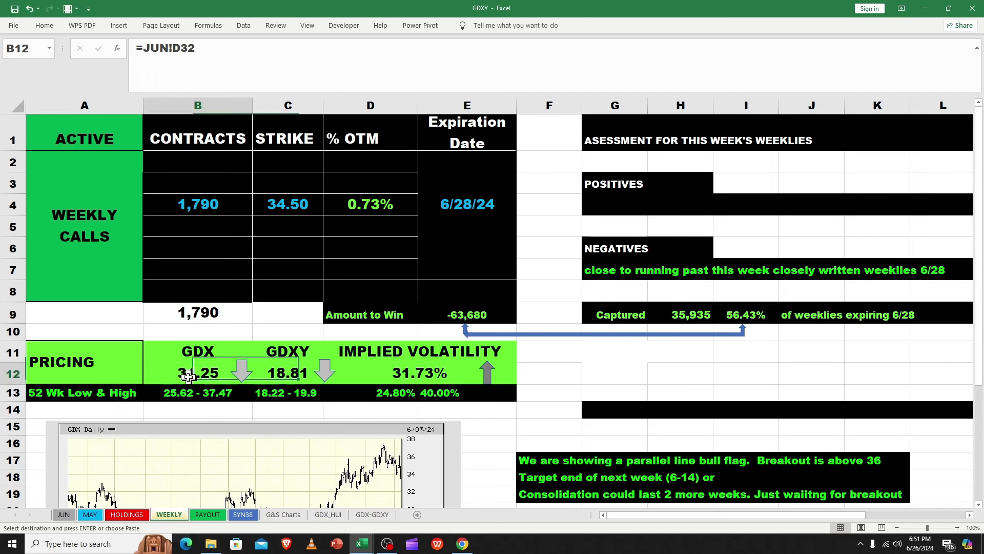
{"action": "left_click", "coordinate": [241, 377]}
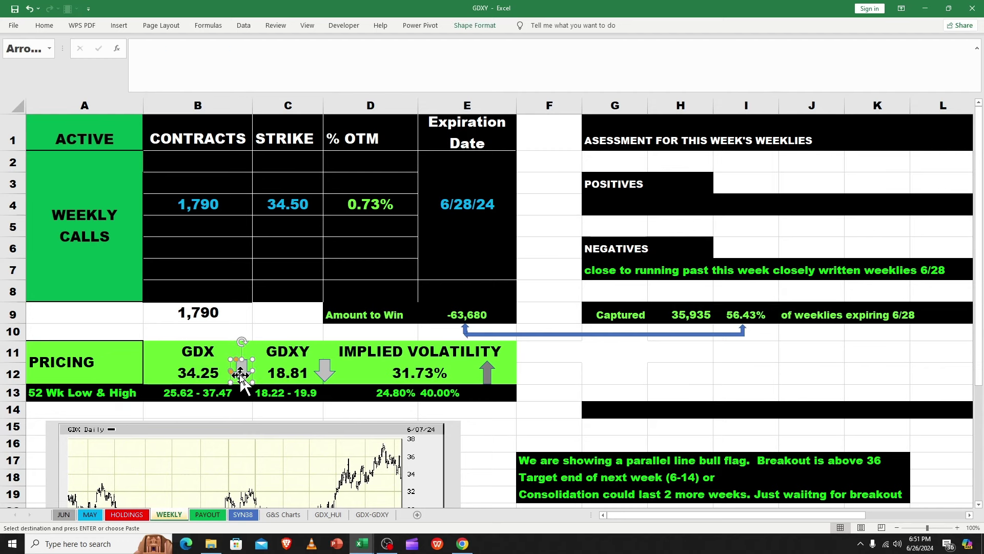
- Point B12 to =JUN!D33 (GDX 33.84) and C12 to =JUN!B33 (GDXY 18.73)
{"action": "left_click", "coordinate": [195, 375]}
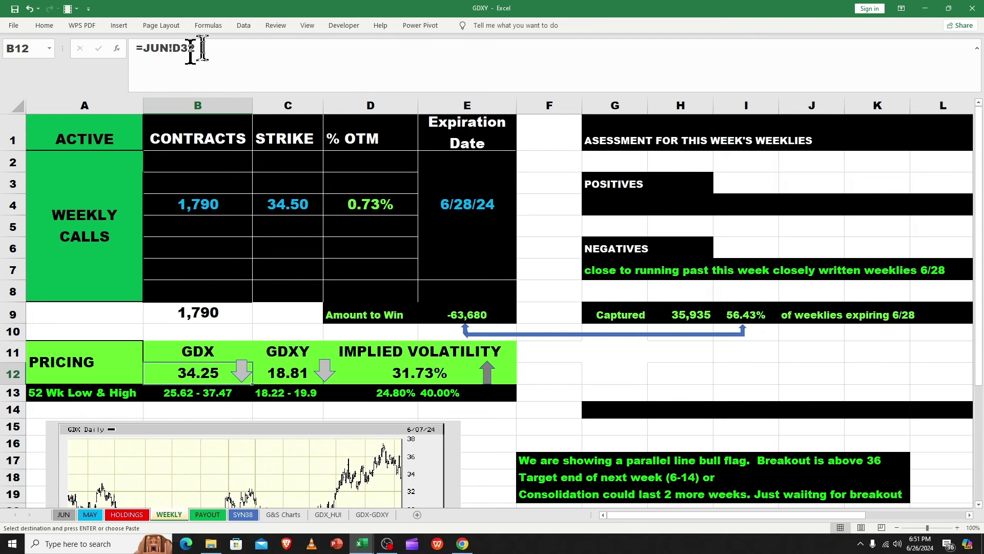
{"action": "left_click_drag", "start_coordinate": [196, 47], "coordinate": [188, 48]}
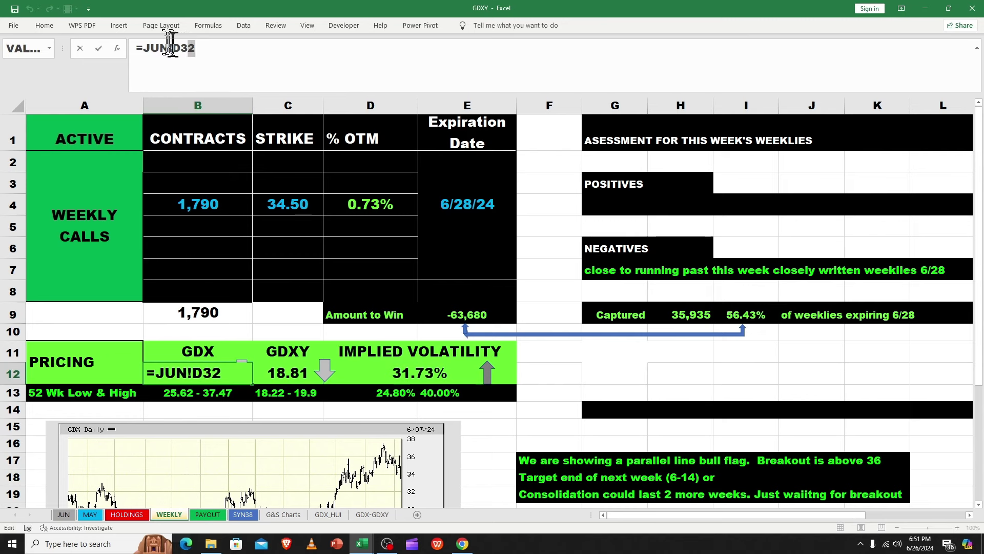
{"action": "type", "text": "3"}
{"action": "key", "text": "Return"}
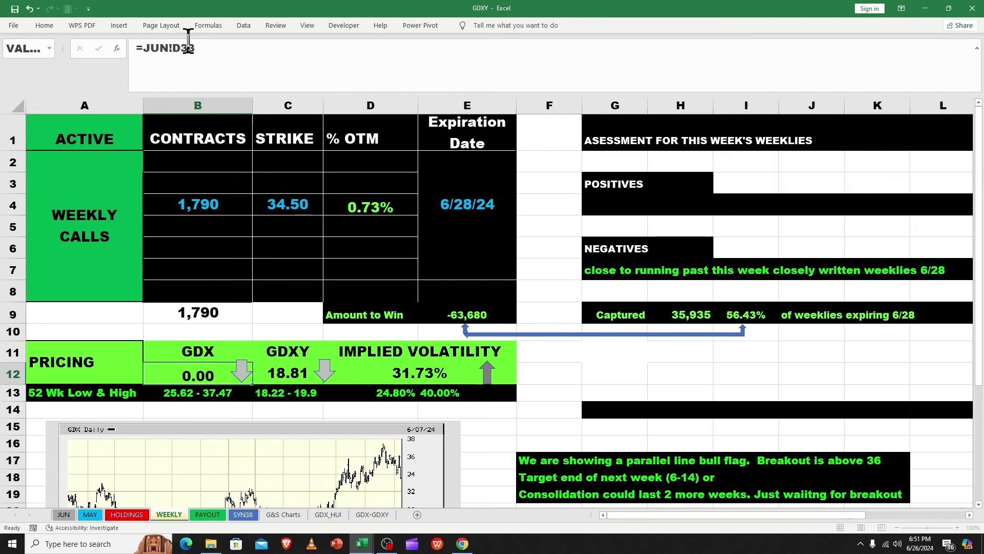
{"action": "left_click", "coordinate": [290, 369]}
{"action": "left_click_drag", "start_coordinate": [188, 47], "coordinate": [200, 52]}
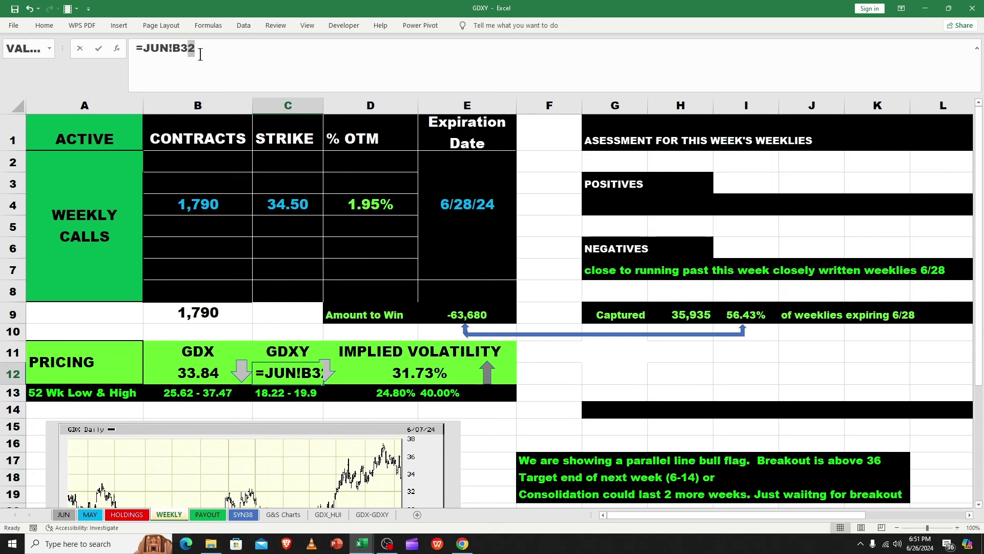
{"action": "type", "text": "3"}
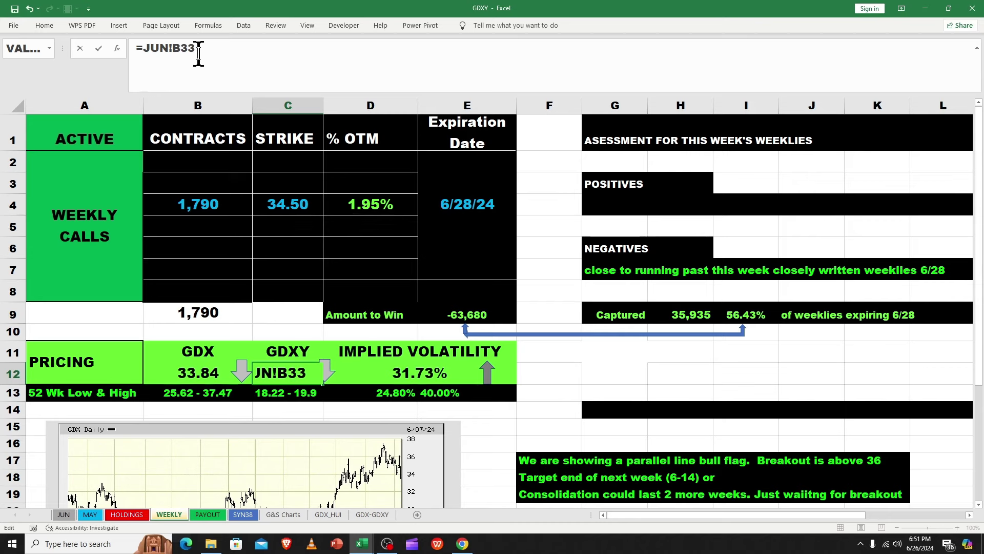
{"action": "key", "text": "Return"}
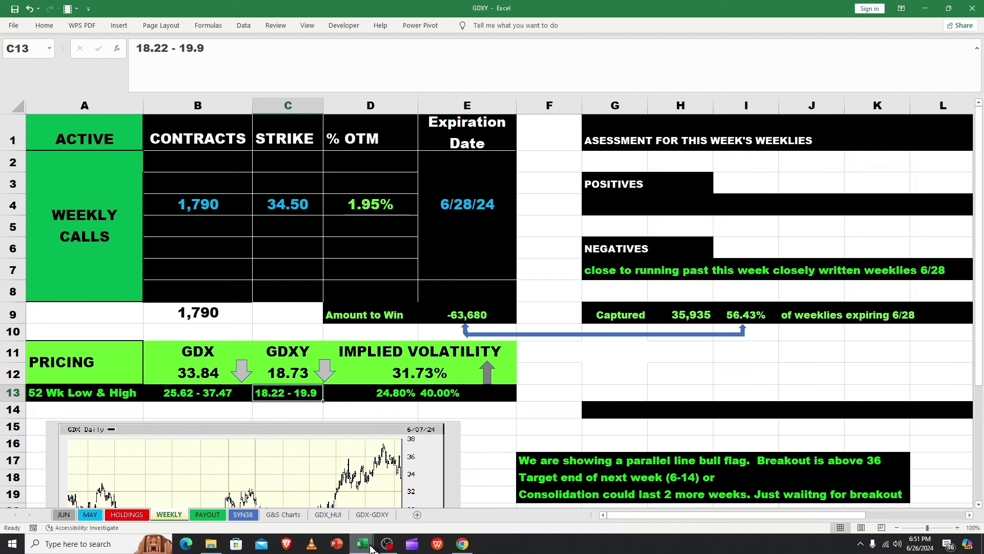
- On HOLDINGS, check the percent-captured formula in H19 and the 0.155 weekly call price in D19
{"action": "left_click", "coordinate": [127, 515]}
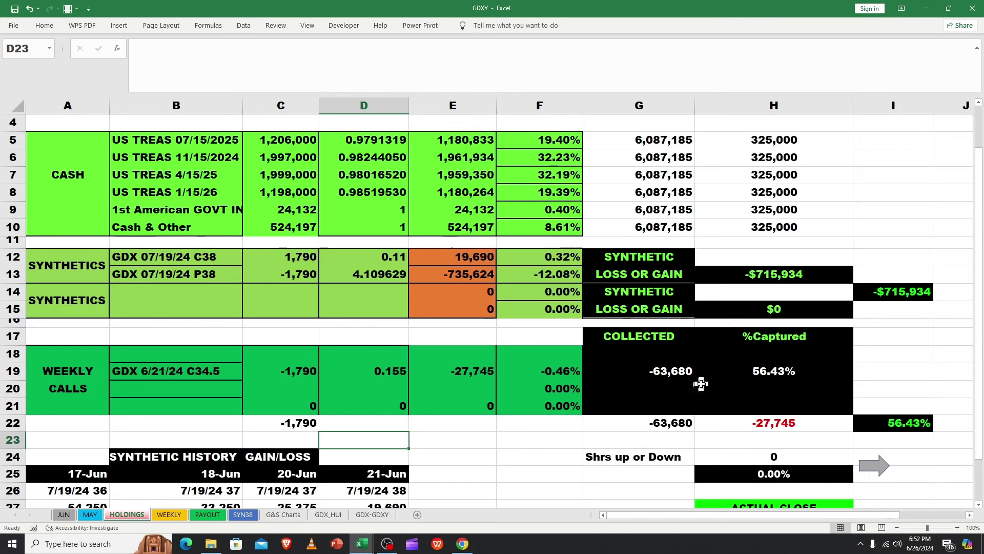
{"action": "left_click", "coordinate": [778, 373]}
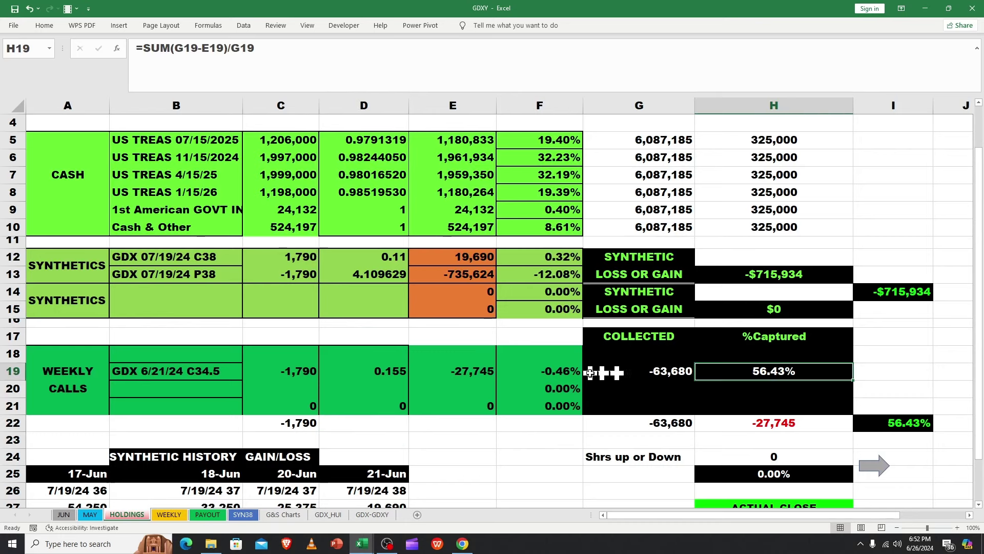
{"action": "left_click", "coordinate": [385, 371]}
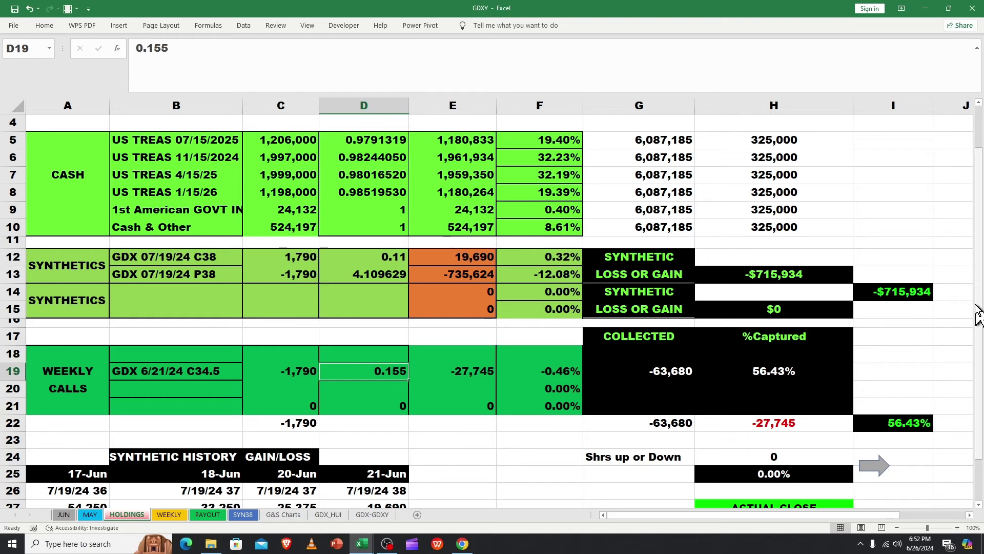
{"action": "scroll", "coordinate": [979, 311], "scroll_direction": "down", "scroll_amount": 1}
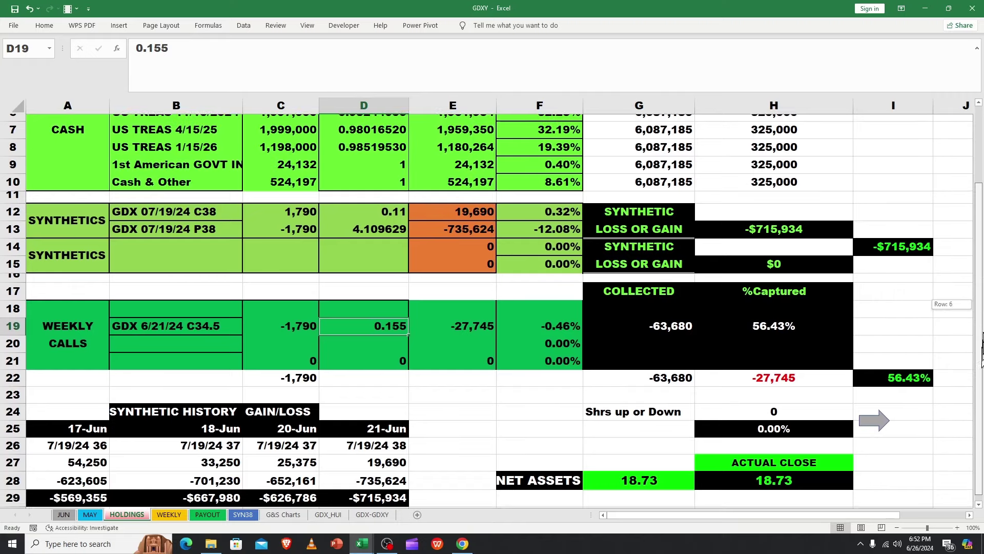
{"action": "scroll", "coordinate": [980, 308], "scroll_direction": "up", "scroll_amount": 2}
{"action": "scroll", "coordinate": [981, 308], "scroll_direction": "down", "scroll_amount": 1}
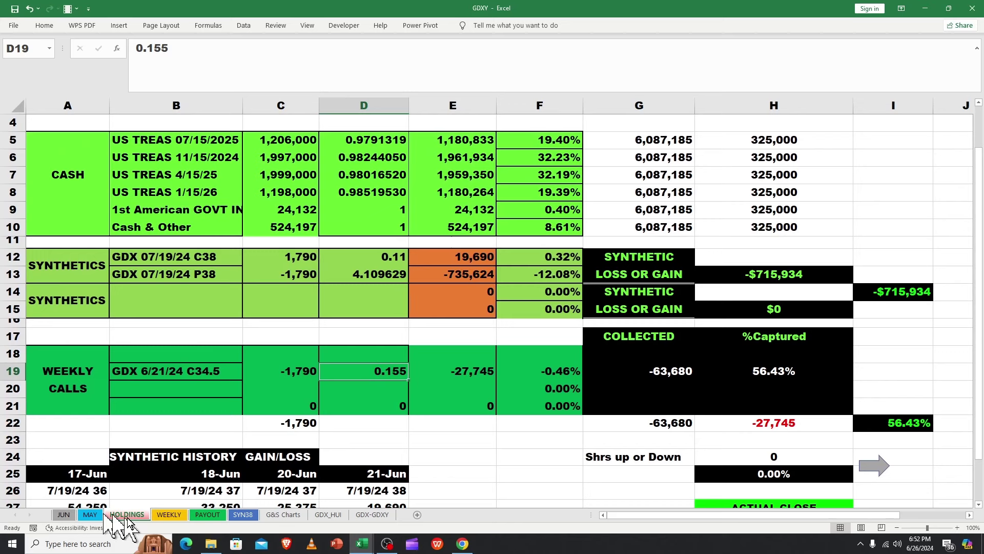
- Check the 6/21 and 6/25 open prices on JUN, then SYN38's D18+E19 close-out formula
{"action": "left_click", "coordinate": [64, 514]}
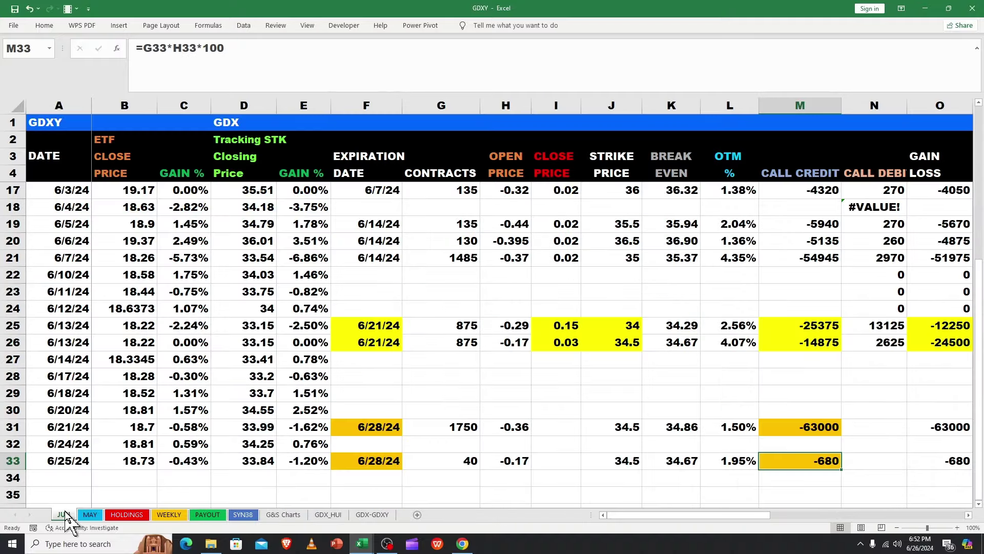
{"action": "left_click", "coordinate": [522, 427]}
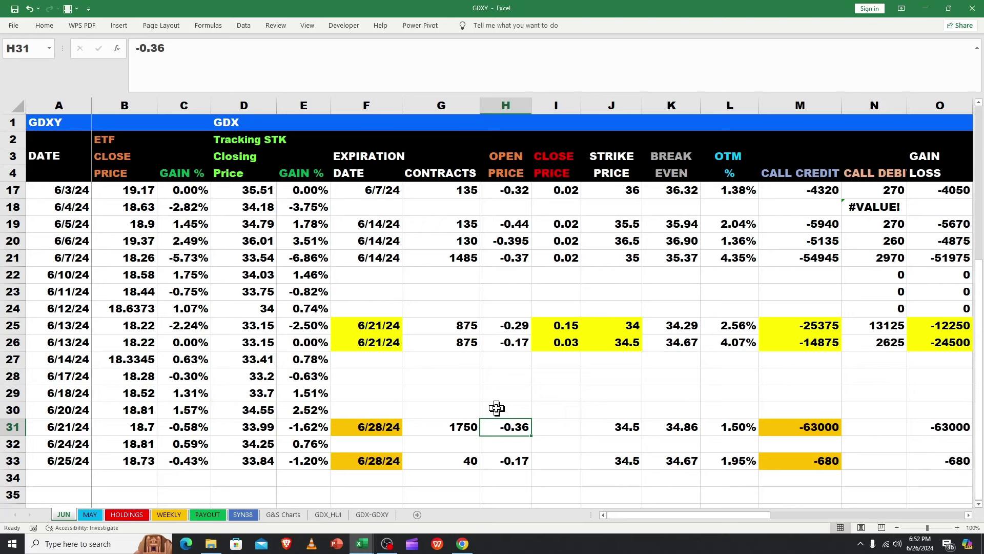
{"action": "left_click", "coordinate": [513, 462]}
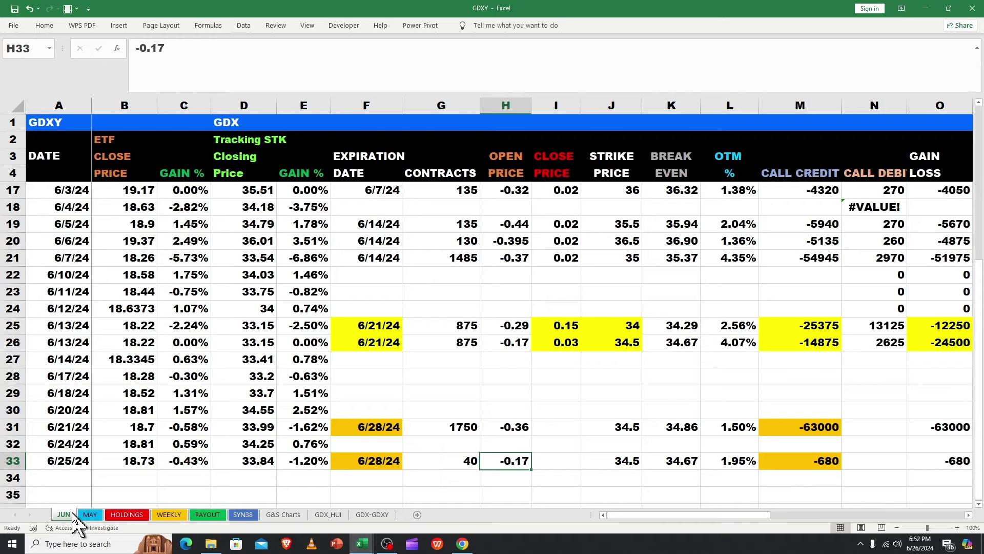
{"action": "left_click", "coordinate": [240, 514]}
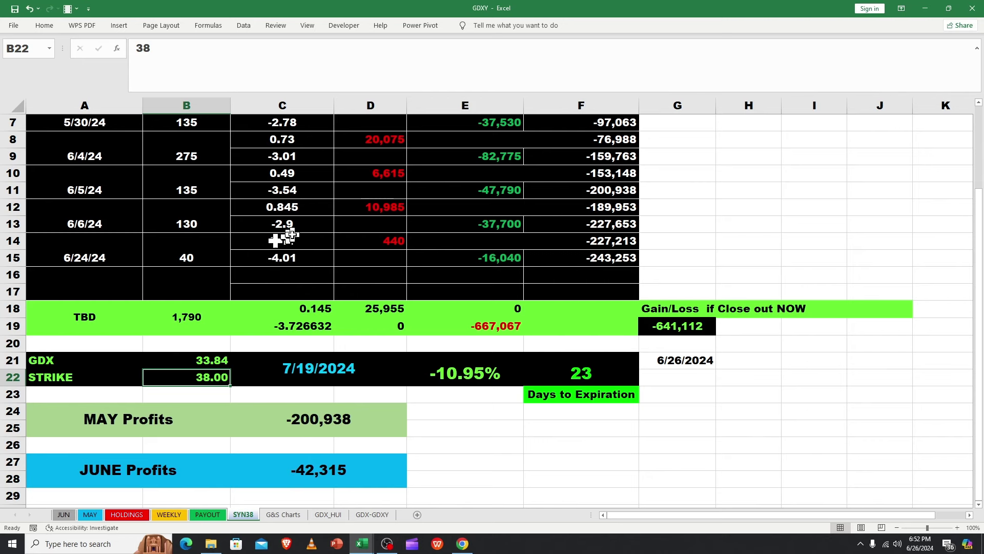
{"action": "left_click", "coordinate": [663, 329]}
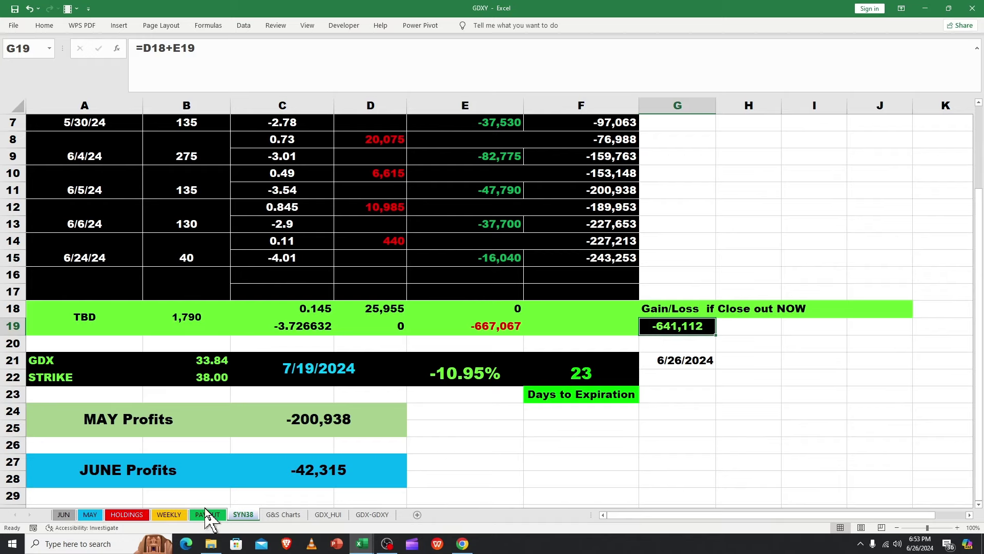
{"action": "left_click", "coordinate": [135, 516]}
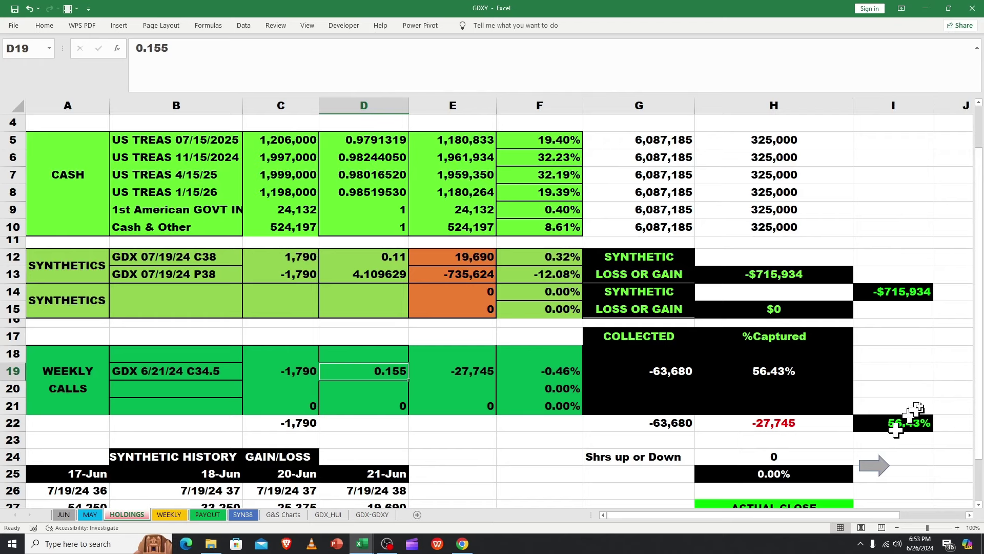
{"action": "scroll", "coordinate": [979, 388], "scroll_direction": "down", "scroll_amount": 1}
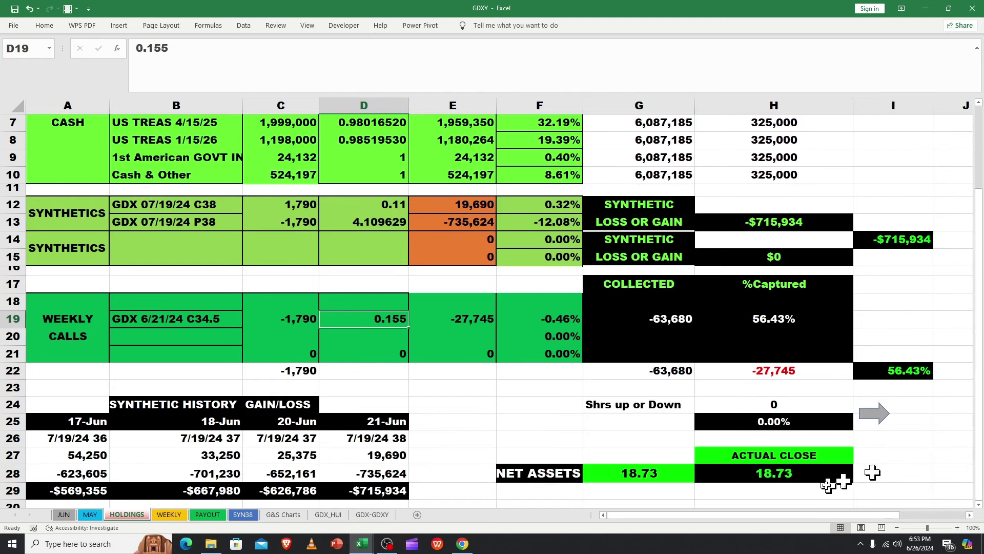
{"action": "left_click", "coordinate": [775, 474]}
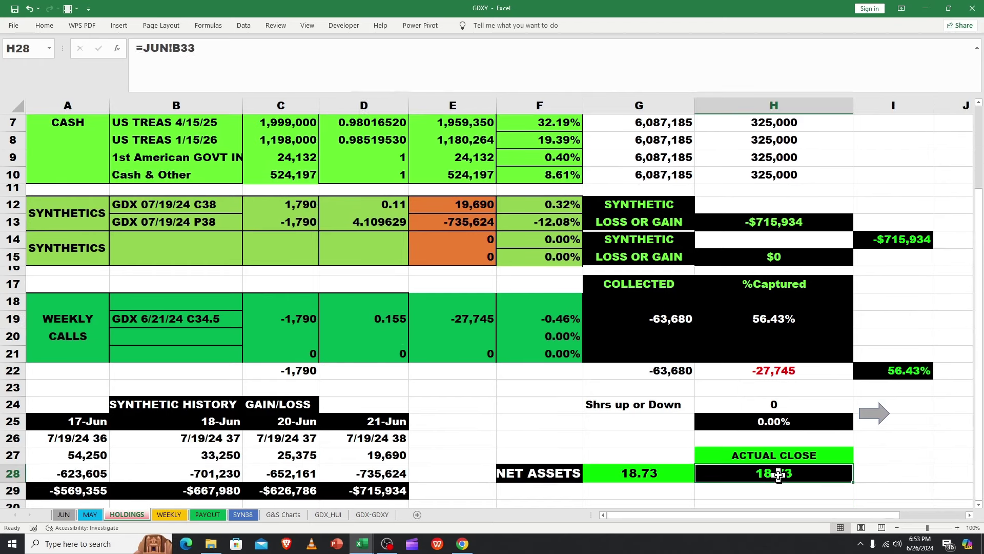
{"action": "left_click", "coordinate": [632, 474]}
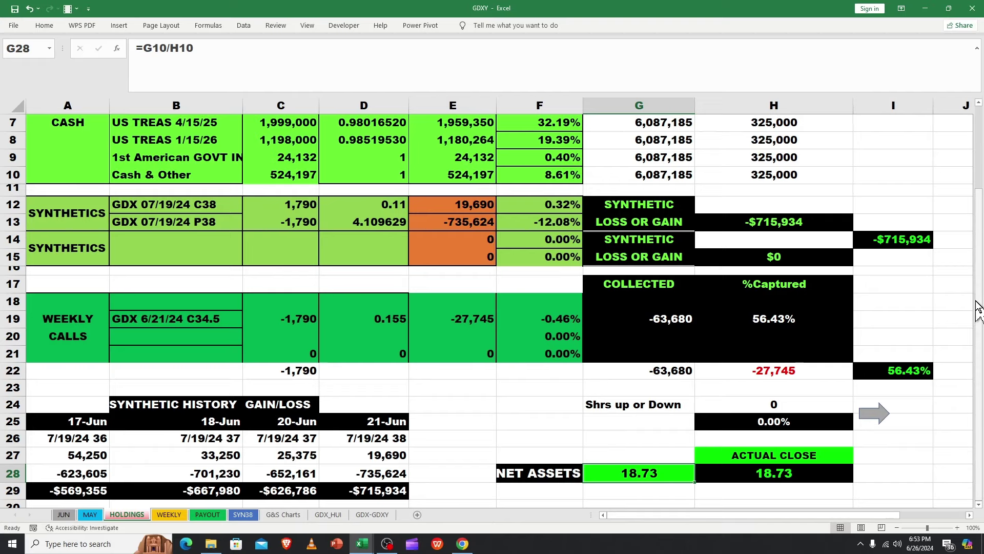
{"action": "left_click_drag", "start_coordinate": [980, 303], "coordinate": [979, 301]}
{"action": "scroll", "coordinate": [733, 217], "scroll_direction": "down", "scroll_amount": 2}
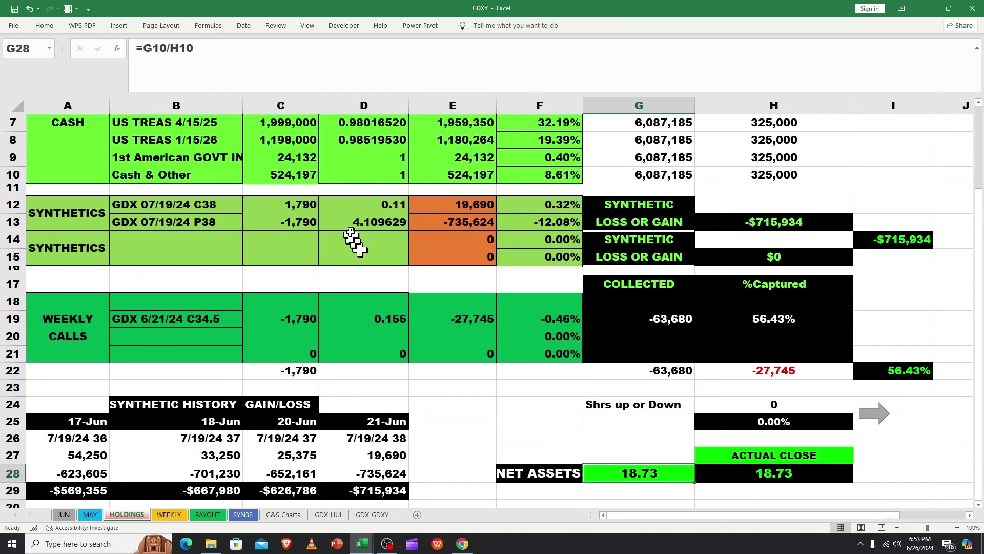
{"action": "left_click", "coordinate": [379, 205]}
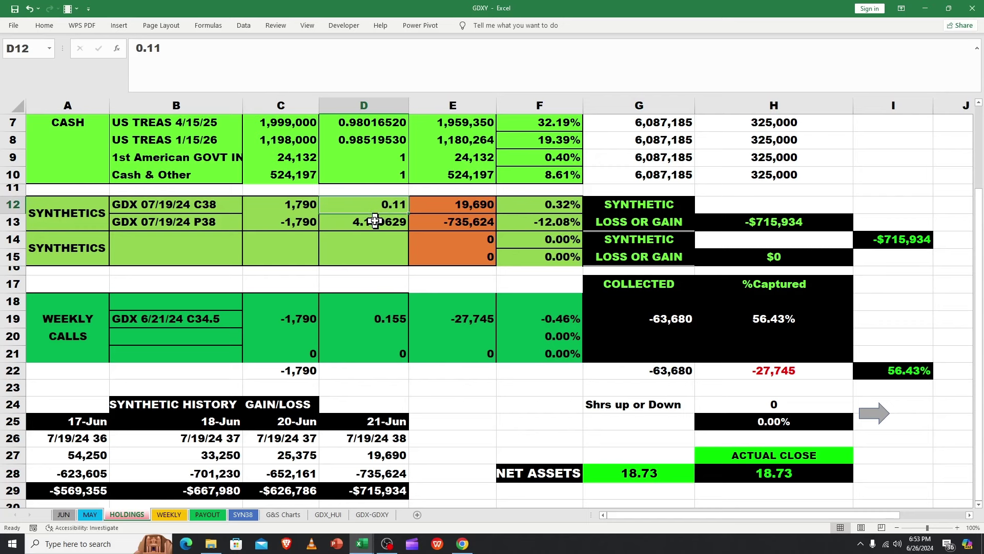
{"action": "left_click", "coordinate": [375, 221]}
{"action": "left_click", "coordinate": [378, 204]}
{"action": "left_click", "coordinate": [377, 222]}
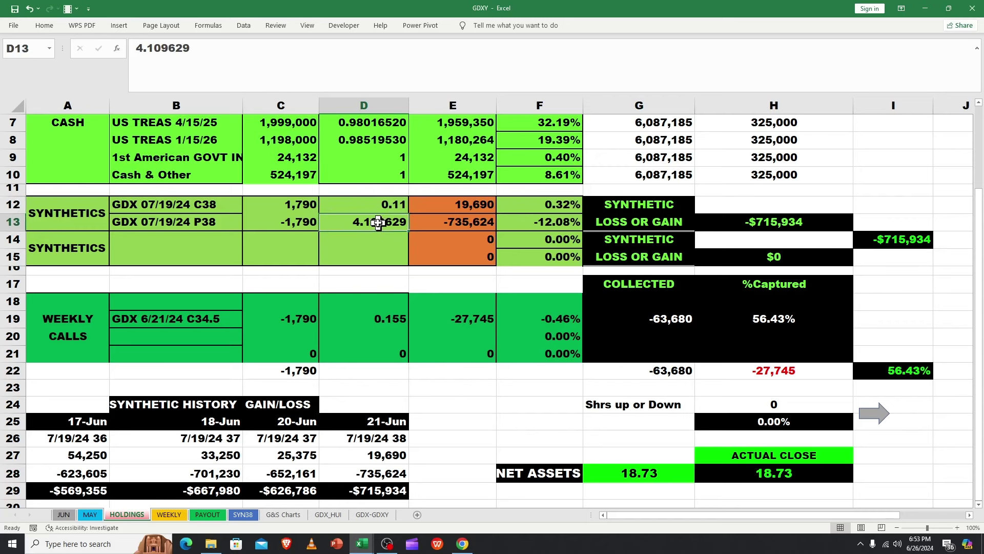
{"action": "left_click", "coordinate": [364, 493]}
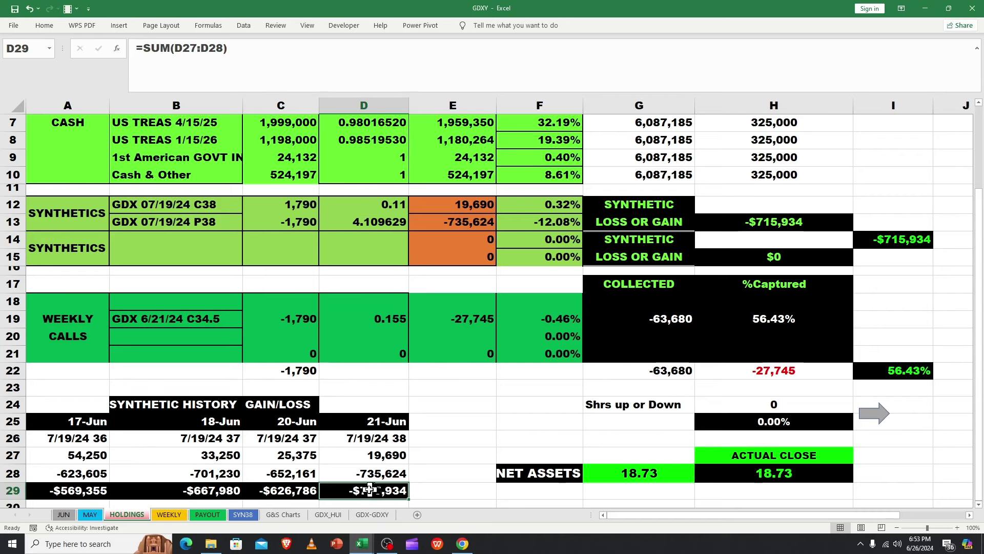
{"action": "left_click", "coordinate": [292, 490]}
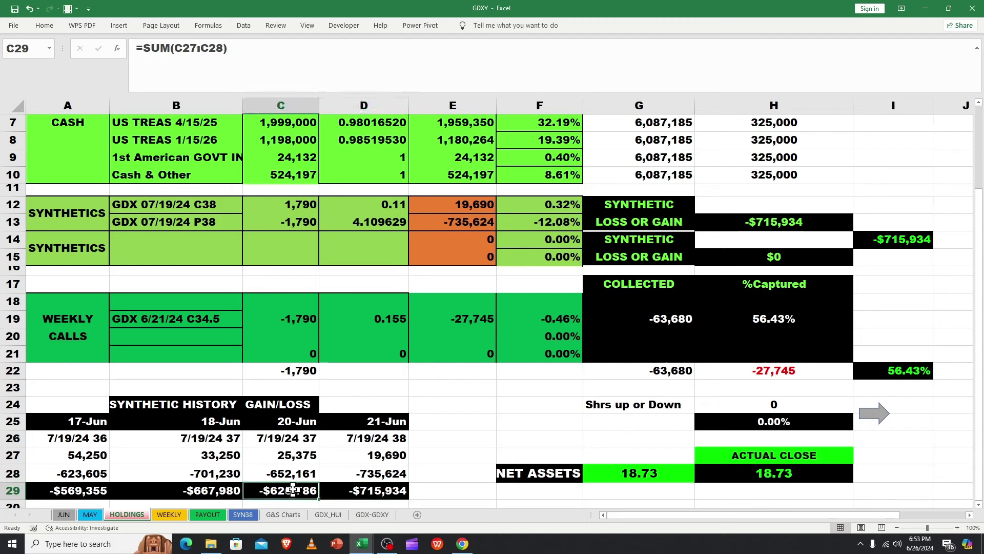
{"action": "left_click", "coordinate": [218, 489]}
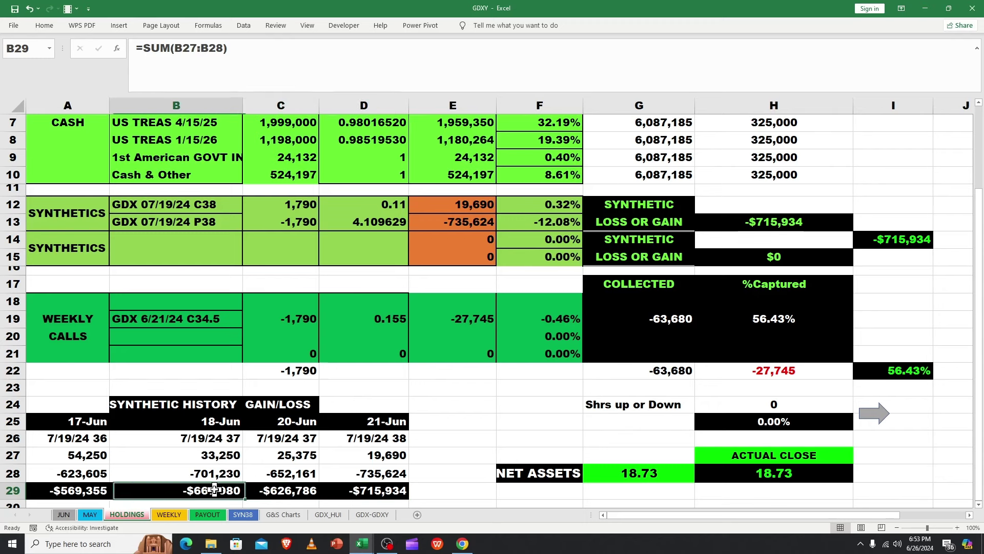
{"action": "left_click", "coordinate": [76, 492]}
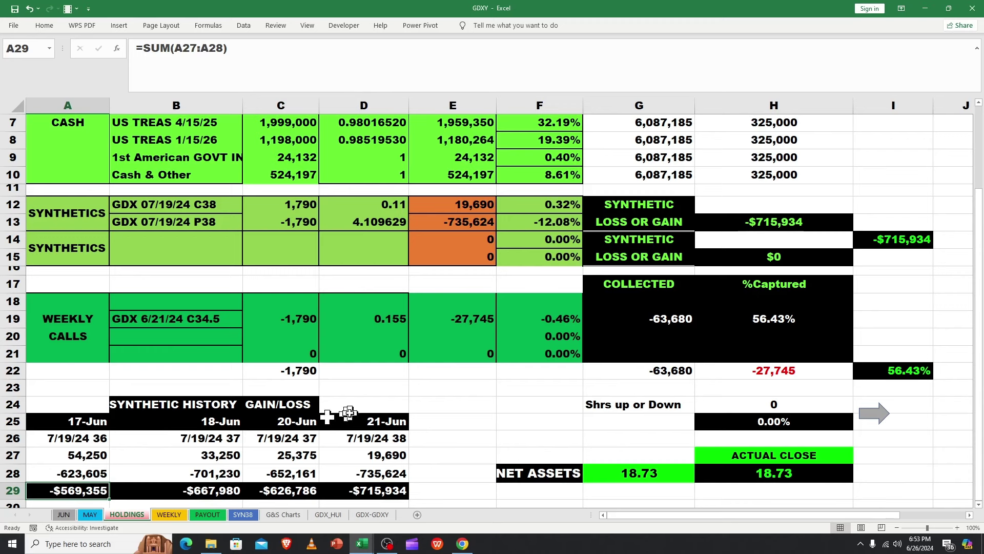
{"action": "left_click", "coordinate": [374, 415]}
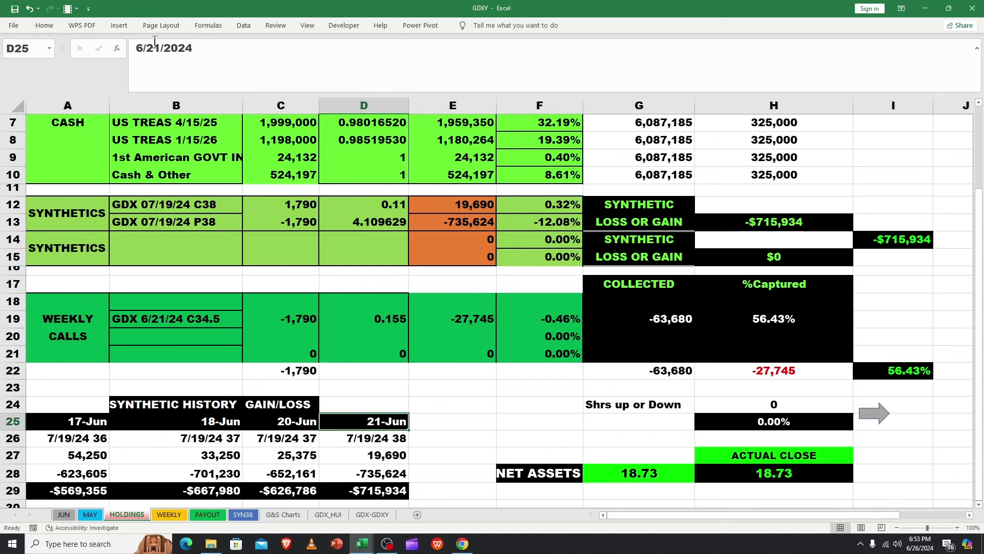
- Re-date two synthetic history column headings to 6/24/2024 and 6/25/2024
{"action": "left_click_drag", "start_coordinate": [154, 48], "coordinate": [159, 47]}
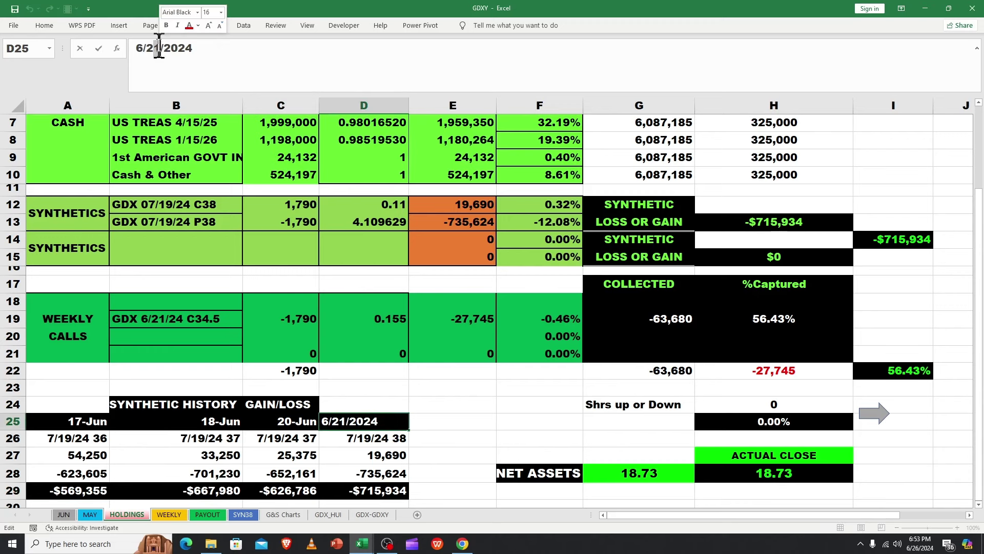
{"action": "type", "text": "6"}
{"action": "key", "text": "Return"}
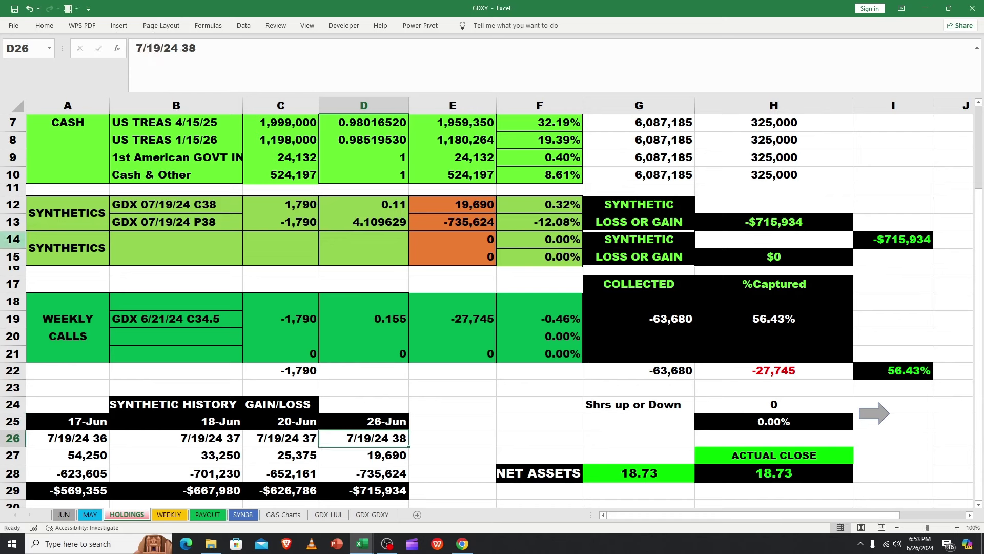
{"action": "left_click", "coordinate": [275, 417]}
{"action": "left_click_drag", "start_coordinate": [154, 49], "coordinate": [161, 54]}
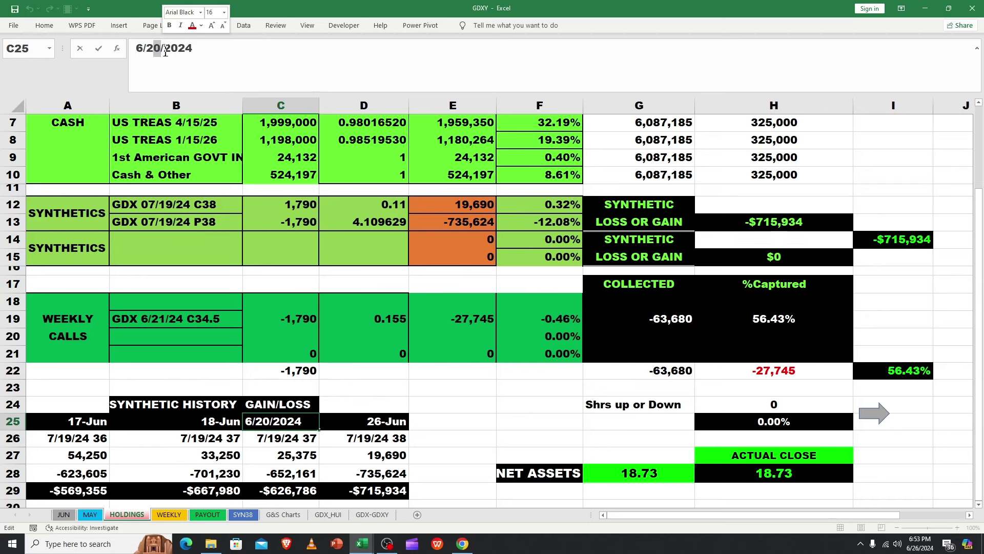
{"action": "type", "text": "4"}
{"action": "key", "text": "Return"}
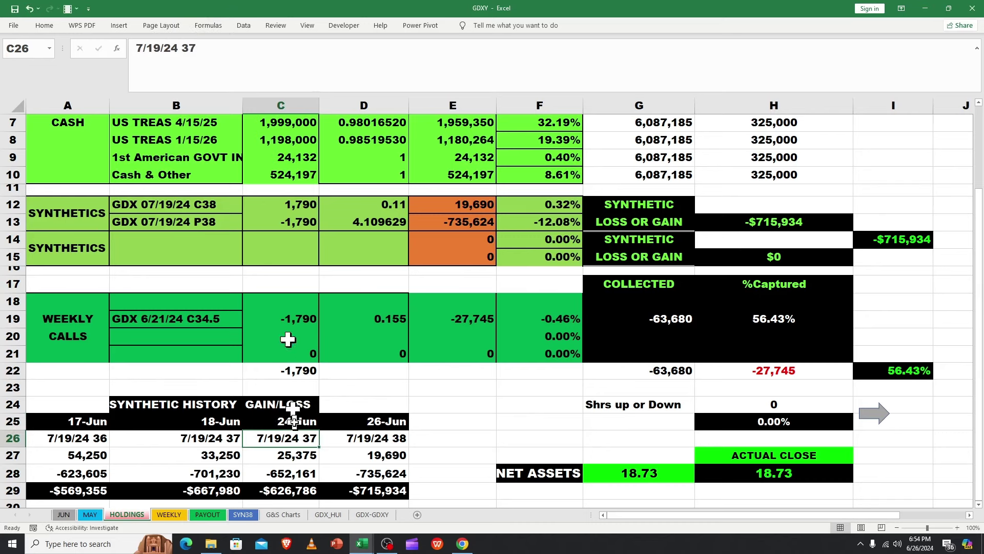
{"action": "left_click", "coordinate": [350, 418]}
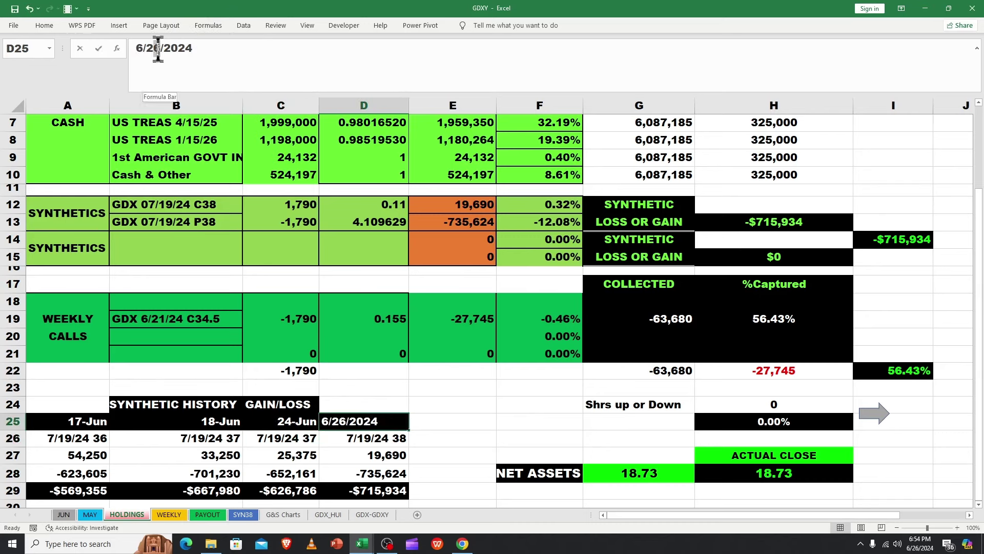
{"action": "key", "text": "BackSpace"}
{"action": "type", "text": "5"}
{"action": "key", "text": "Return"}
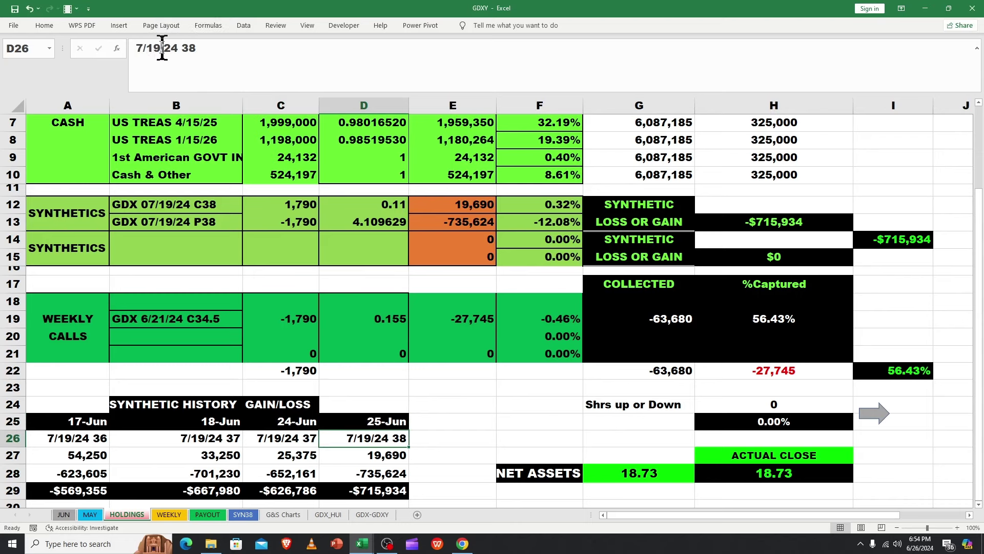
- Change the 18-Jun heading to 23-Jun, then check the 25,375 gain and %Captured formula
{"action": "left_click", "coordinate": [202, 421]}
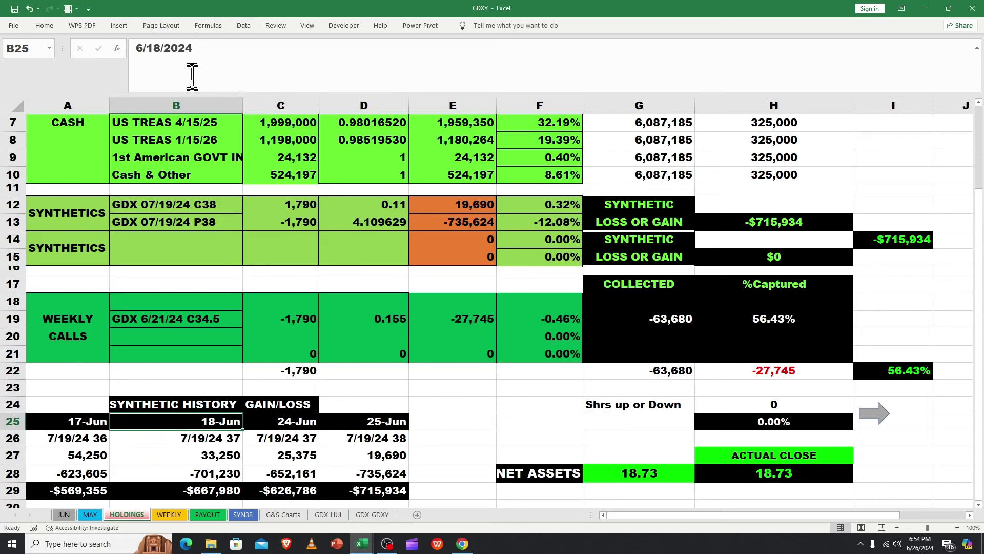
{"action": "left_click", "coordinate": [148, 50]}
{"action": "double_click", "coordinate": [158, 51]}
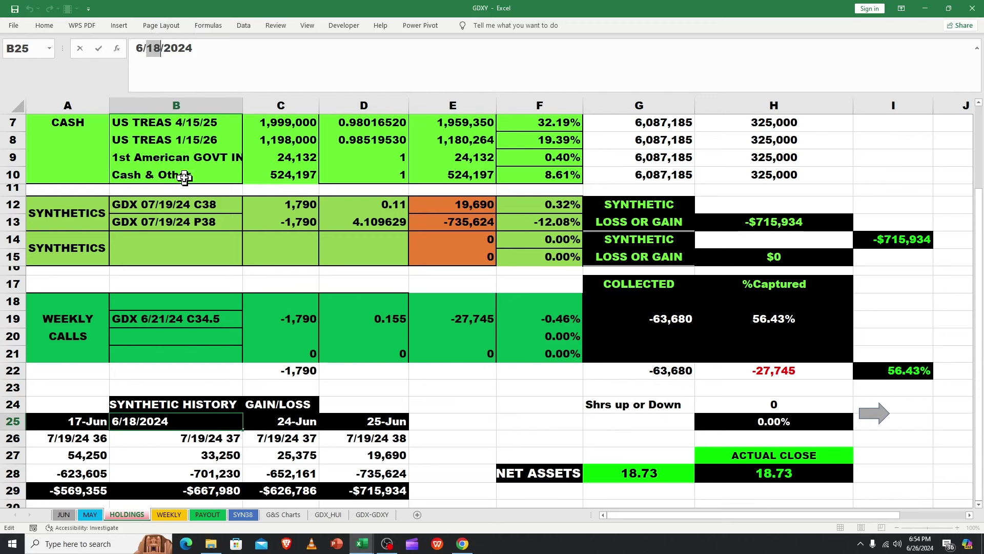
{"action": "type", "text": "23"}
{"action": "key", "text": "Return"}
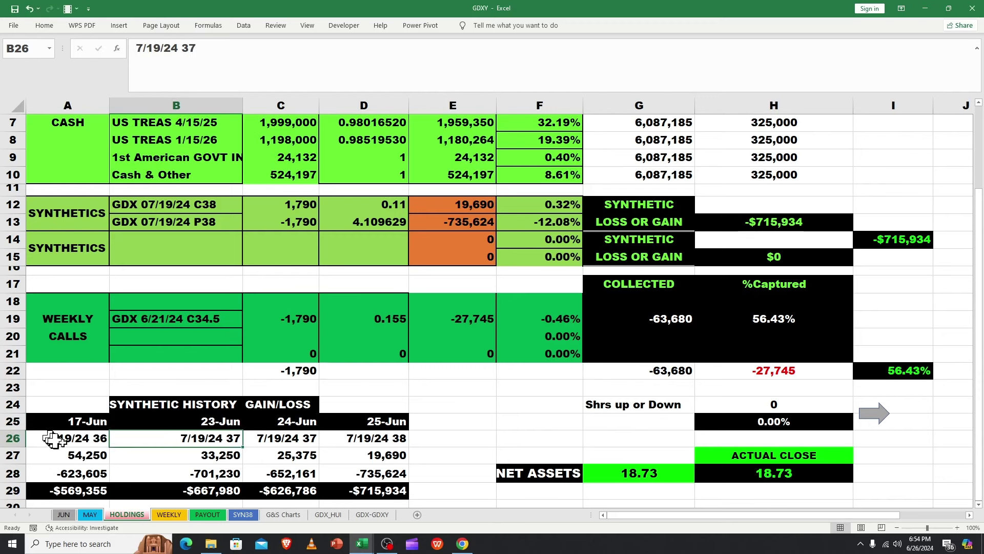
{"action": "left_click", "coordinate": [306, 456]}
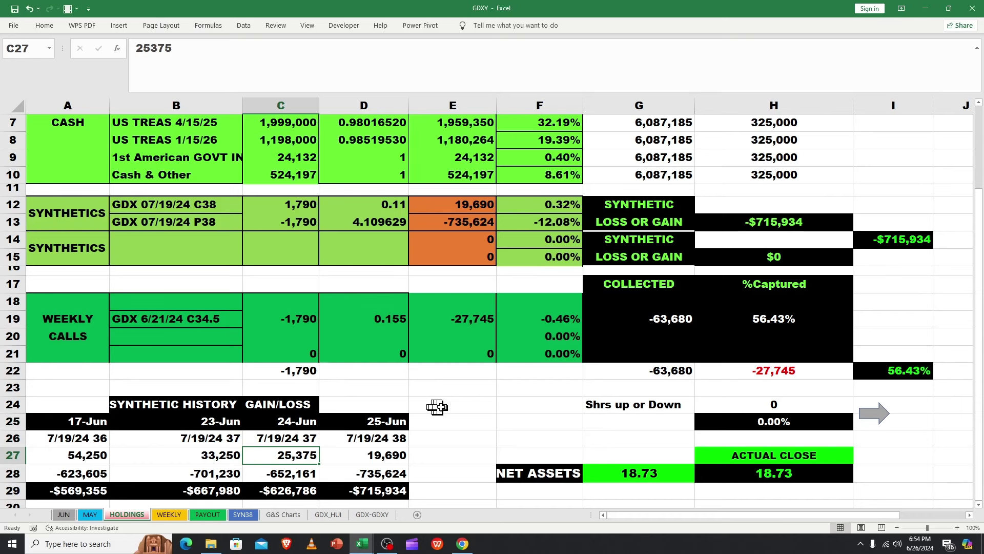
{"action": "left_click", "coordinate": [464, 407]}
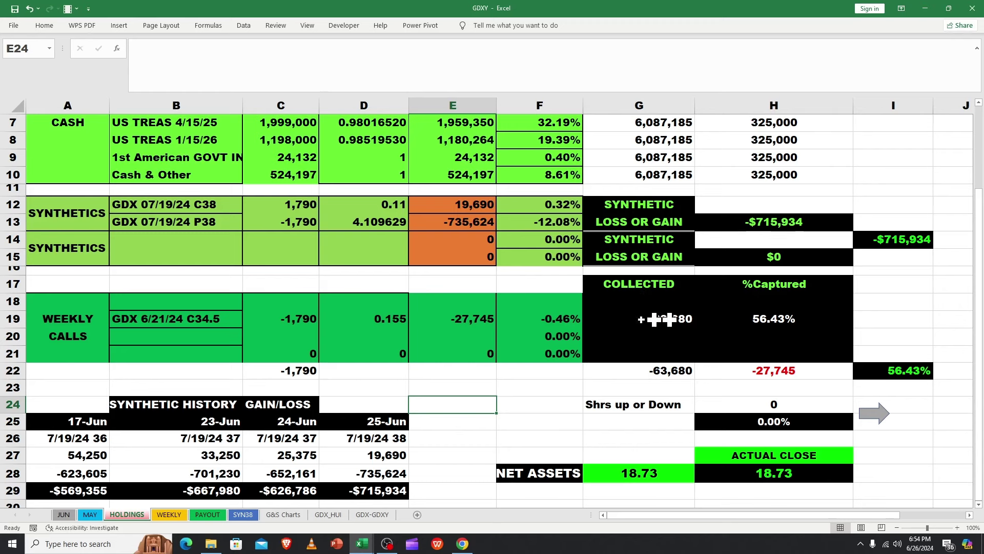
{"action": "left_click", "coordinate": [762, 322]}
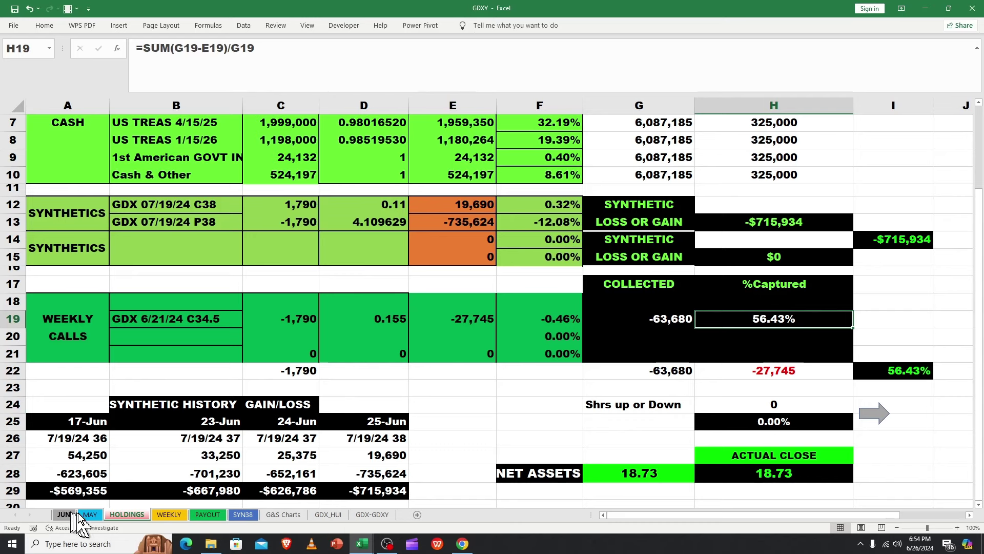
- Open the PAYOUT sheet showing -205,265 June net income and the $0.85 distribution prediction
{"action": "left_click", "coordinate": [206, 515]}
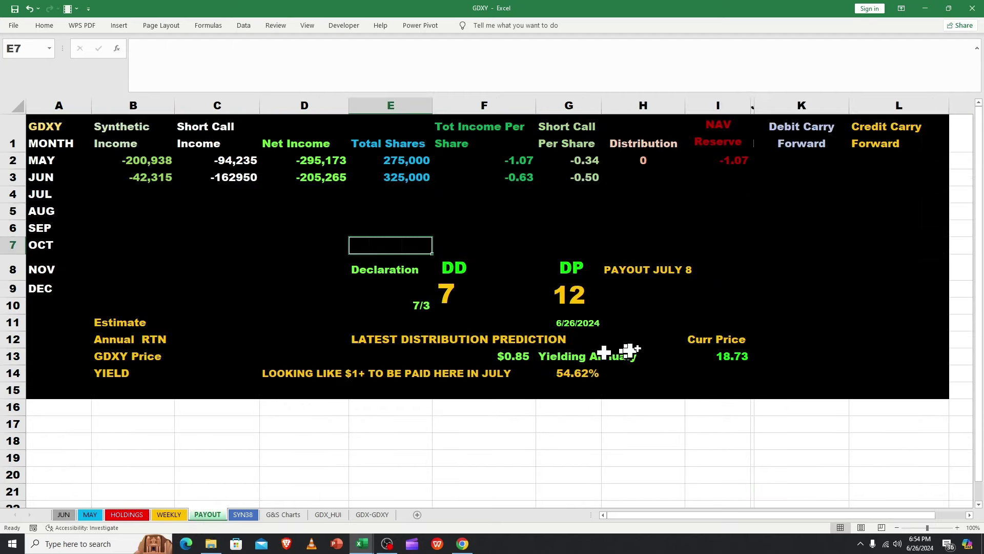
{"action": "left_click", "coordinate": [783, 209]}
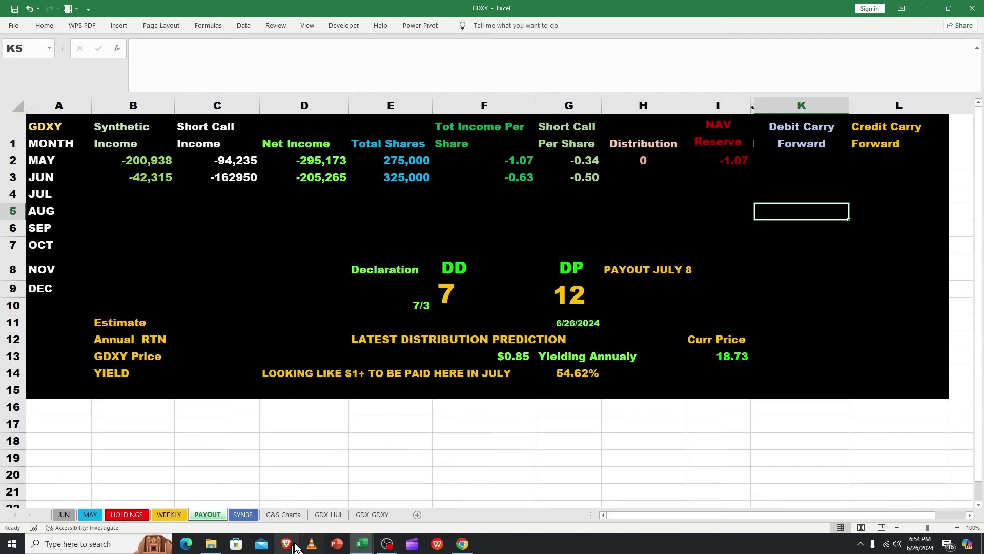
- Flip through the GDX_HUI and G&S Charts sheets, ending on the GDX-GDXY trading data sheet
{"action": "left_click", "coordinate": [366, 516]}
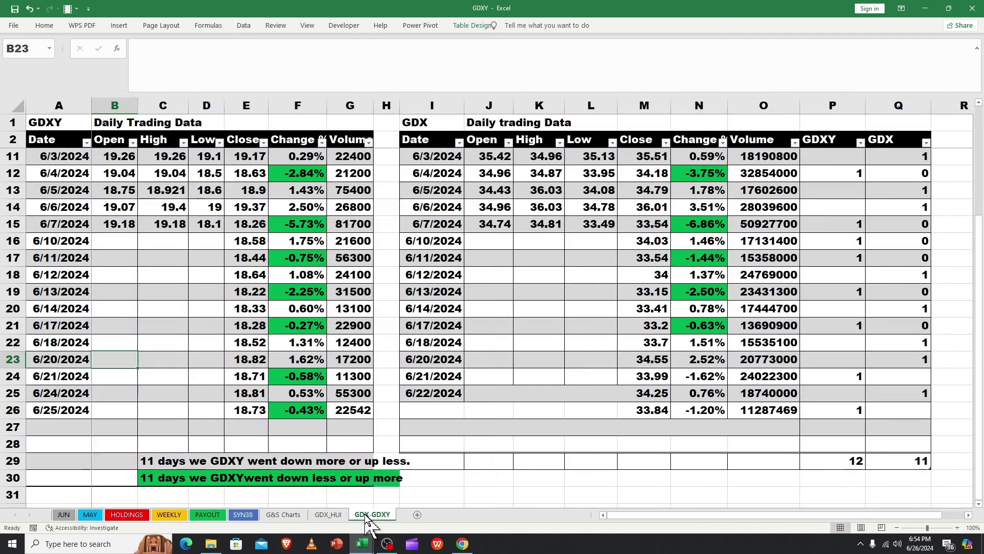
{"action": "left_click", "coordinate": [329, 515]}
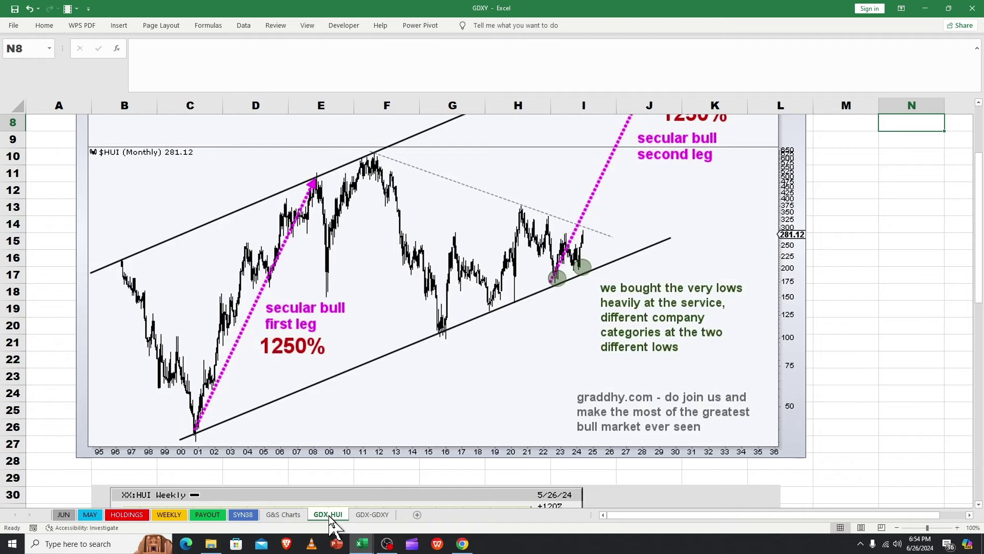
{"action": "left_click", "coordinate": [288, 516]}
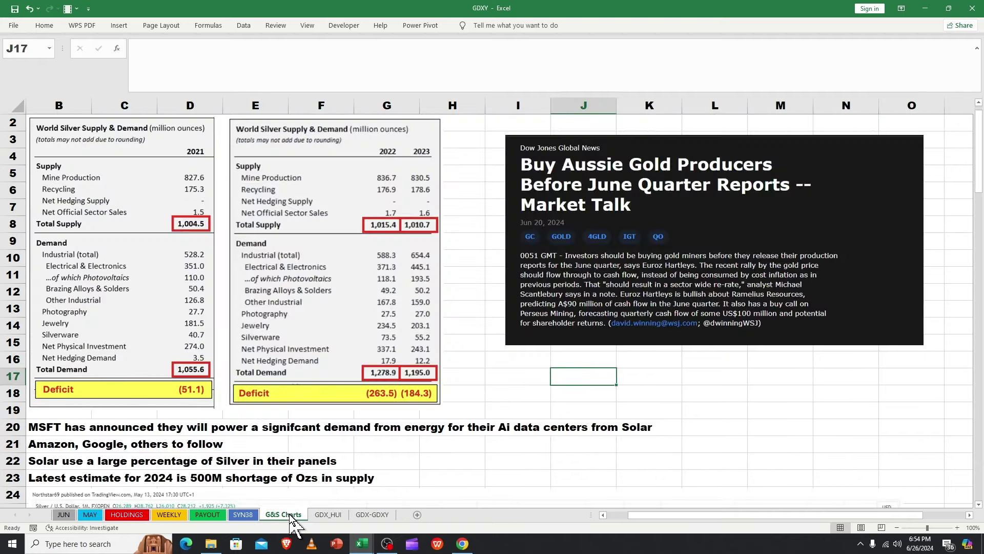
{"action": "left_click", "coordinate": [328, 515]}
{"action": "left_click", "coordinate": [366, 515]}
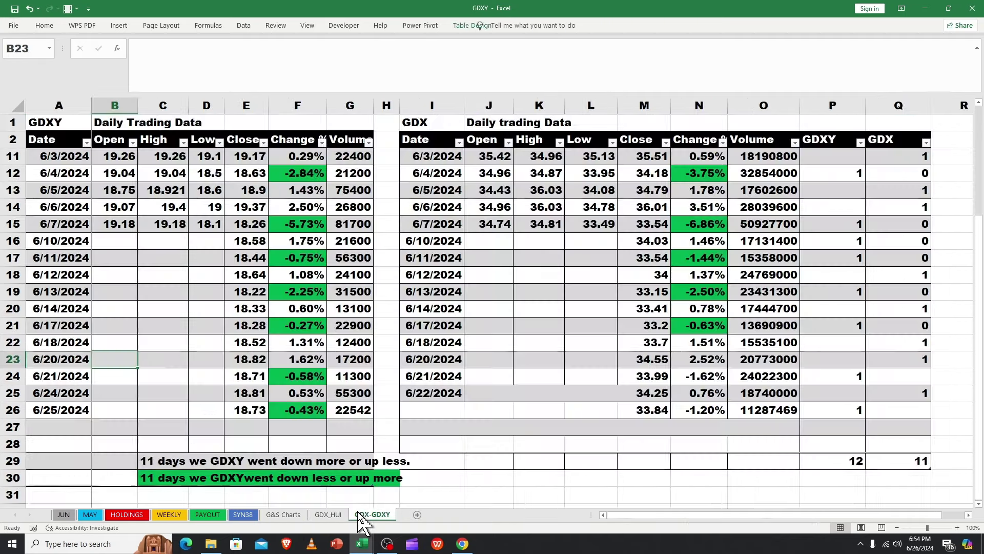
- Select K30 through M30 on GDX-GDXY, check the row 30 cells, then return to PAYOUT
{"action": "left_click", "coordinate": [431, 480]}
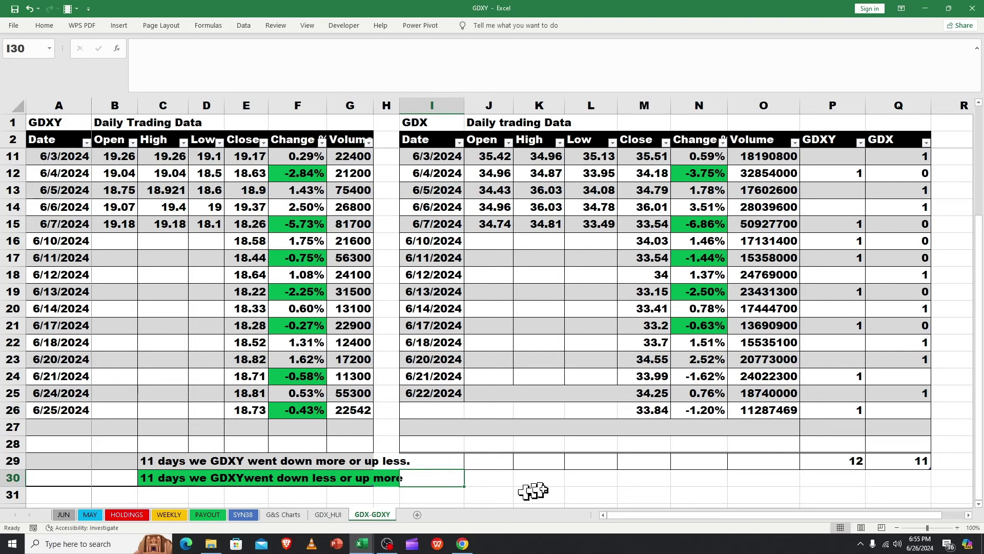
{"action": "left_click_drag", "start_coordinate": [545, 476], "coordinate": [638, 476]}
{"action": "left_click_drag", "start_coordinate": [542, 479], "coordinate": [641, 472]}
{"action": "left_click_drag", "start_coordinate": [542, 480], "coordinate": [635, 477]}
{"action": "left_click", "coordinate": [686, 479]}
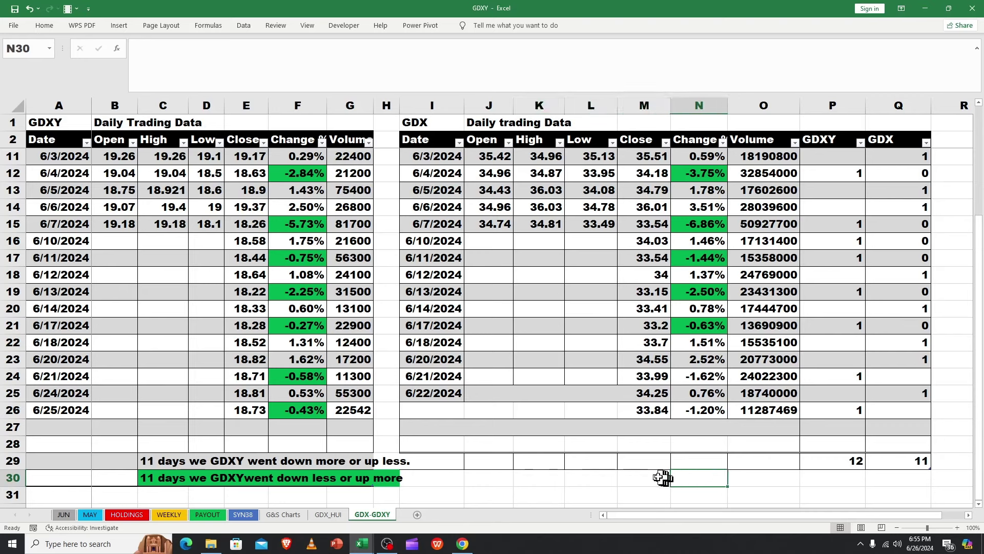
{"action": "left_click", "coordinate": [636, 477]}
{"action": "left_click", "coordinate": [587, 477]}
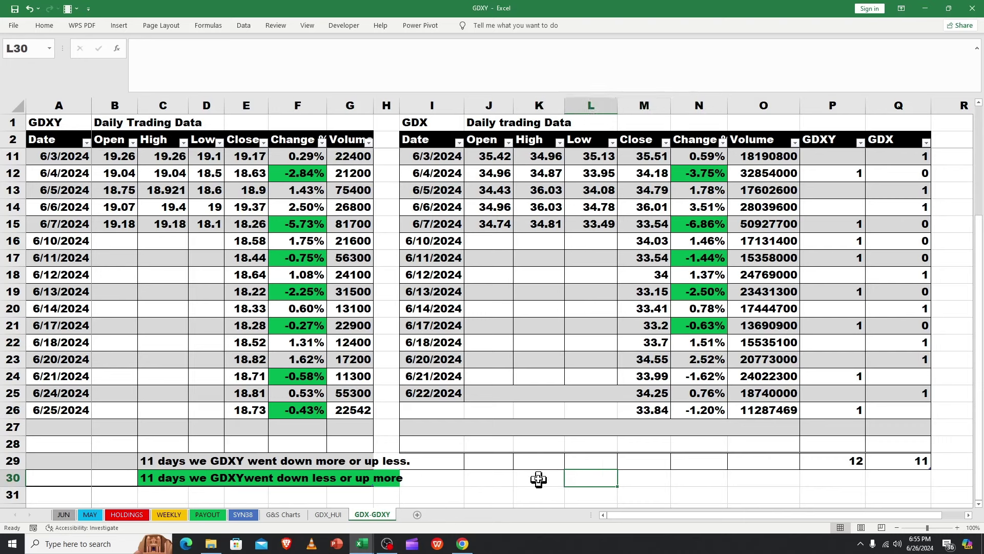
{"action": "left_click", "coordinate": [533, 479]}
{"action": "left_click", "coordinate": [503, 478]}
{"action": "left_click", "coordinate": [534, 477]}
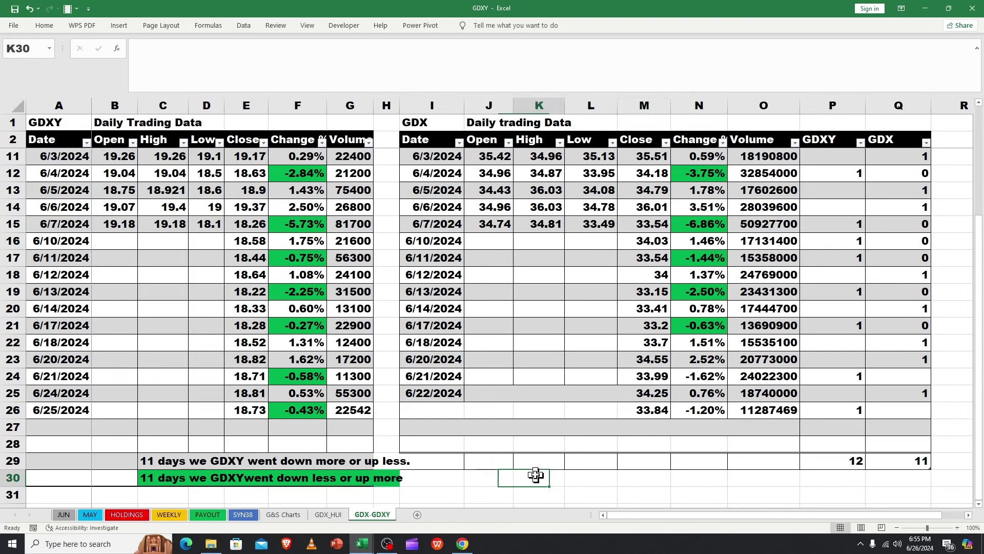
{"action": "left_click", "coordinate": [582, 477]}
{"action": "left_click", "coordinate": [650, 478]}
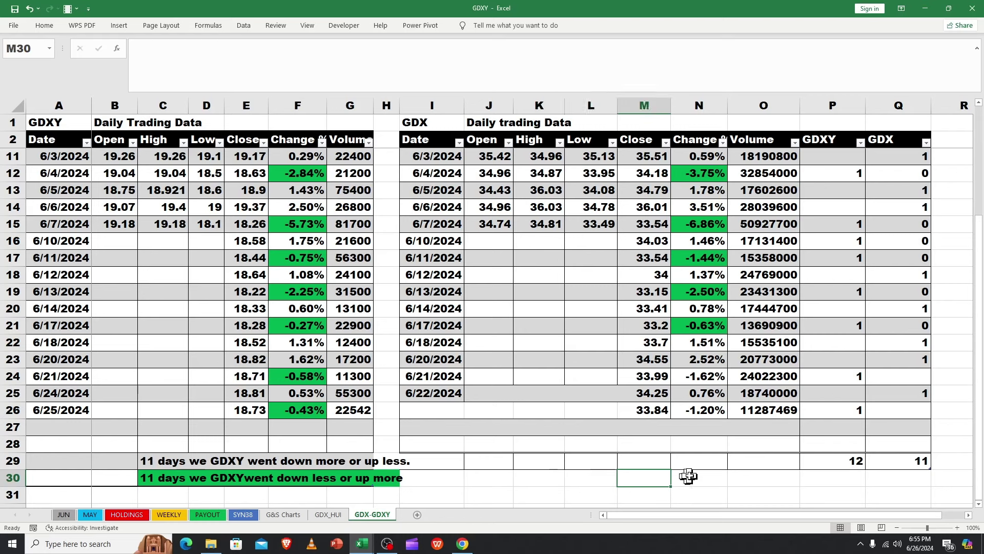
{"action": "left_click", "coordinate": [687, 476]}
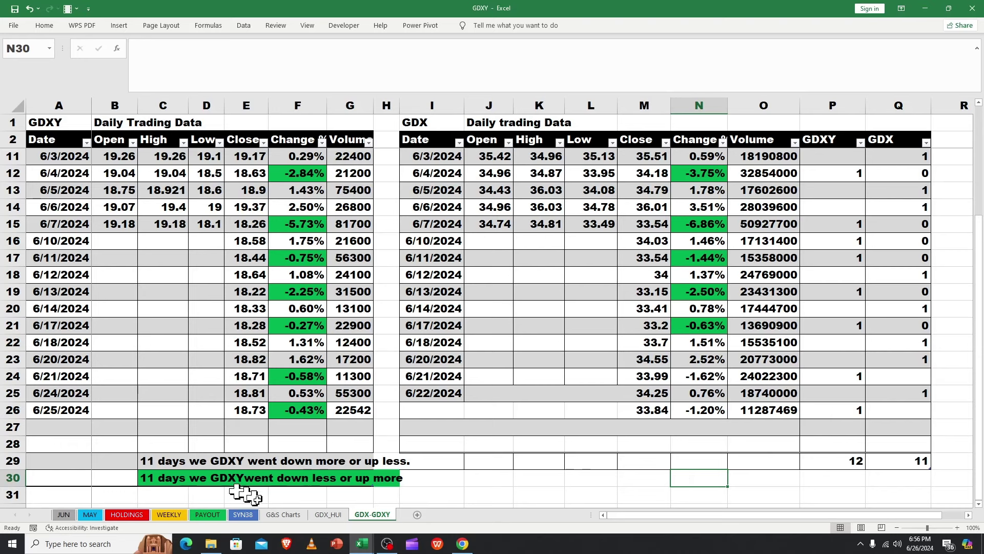
{"action": "left_click", "coordinate": [211, 514]}
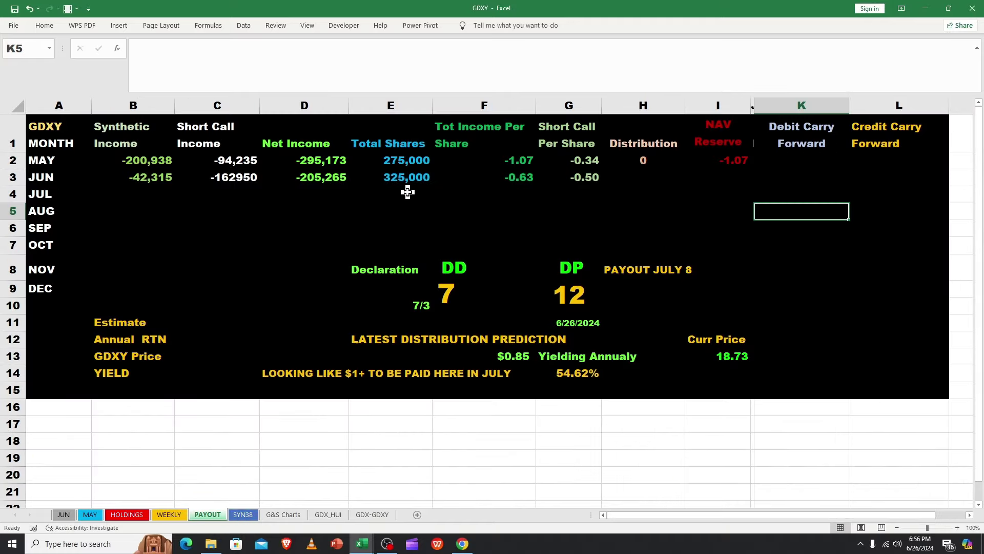
{"action": "left_click", "coordinate": [397, 180]}
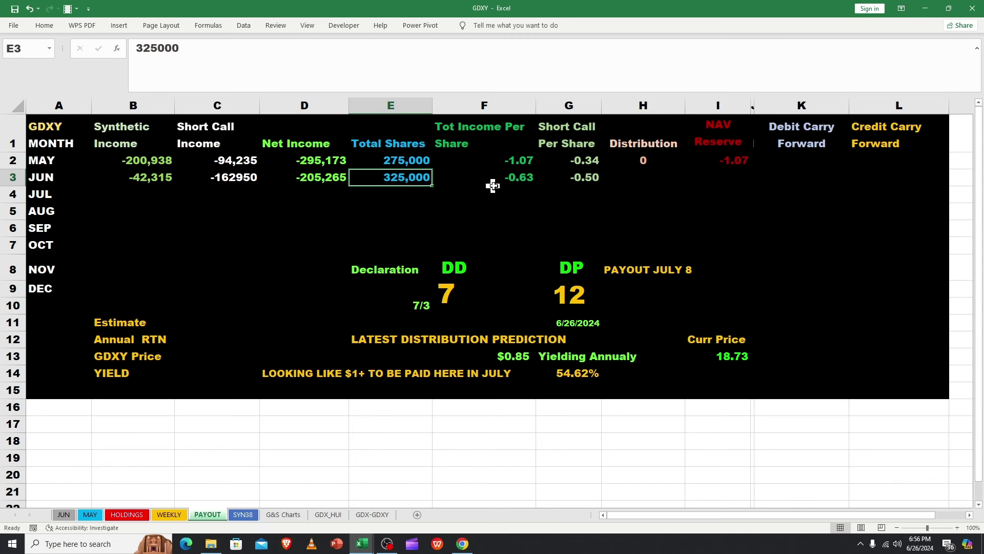
{"action": "left_click", "coordinate": [518, 180]}
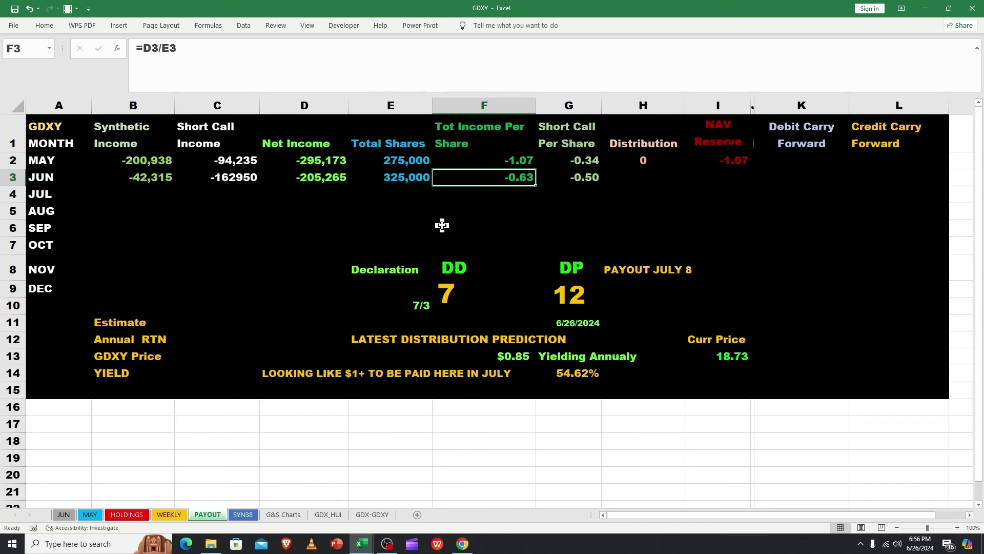
{"action": "left_click", "coordinate": [157, 177]}
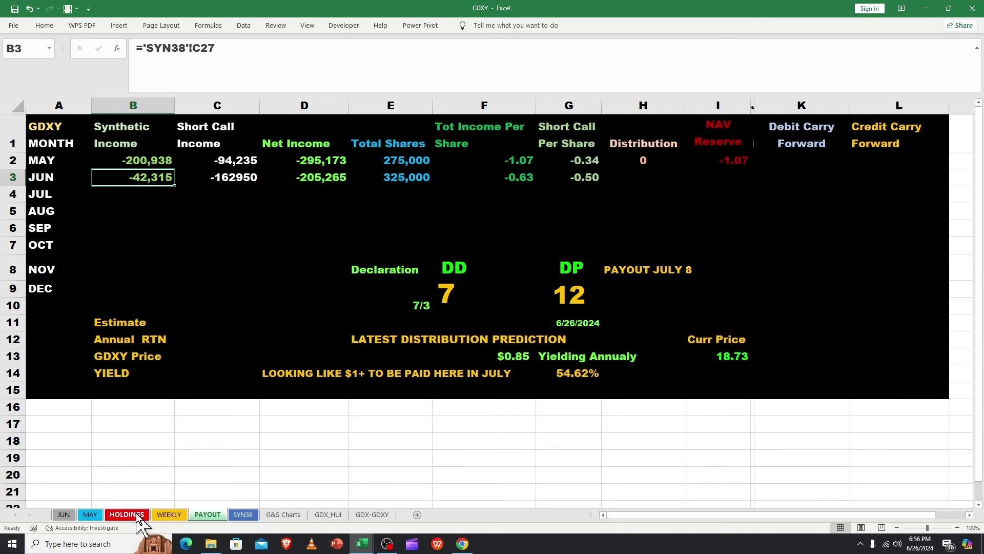
{"action": "left_click", "coordinate": [242, 514]}
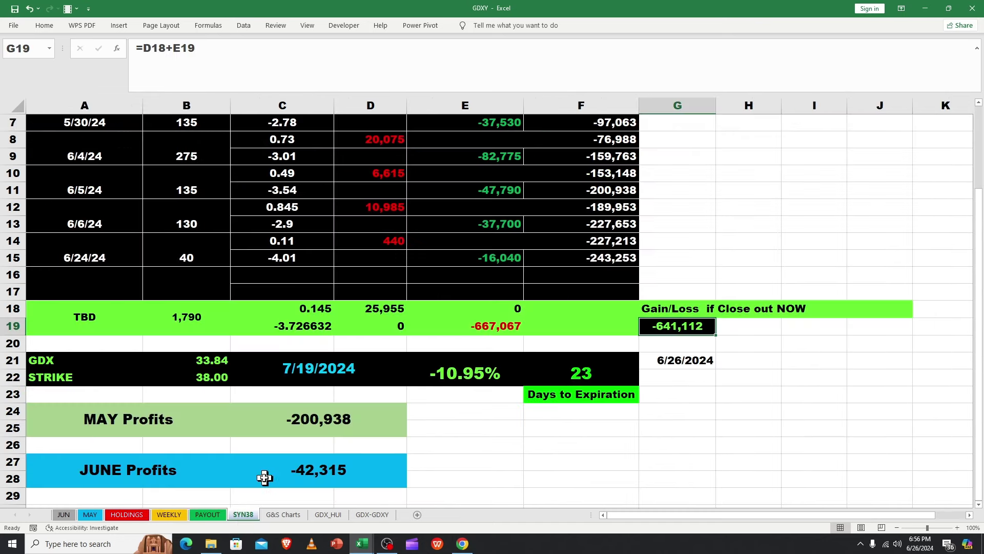
{"action": "left_click", "coordinate": [299, 474]}
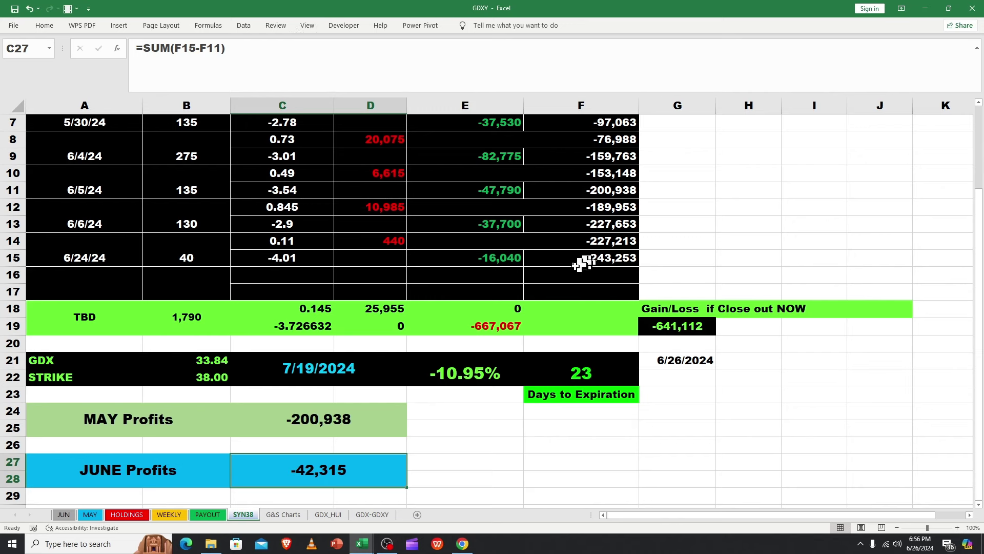
{"action": "left_click", "coordinate": [441, 443]}
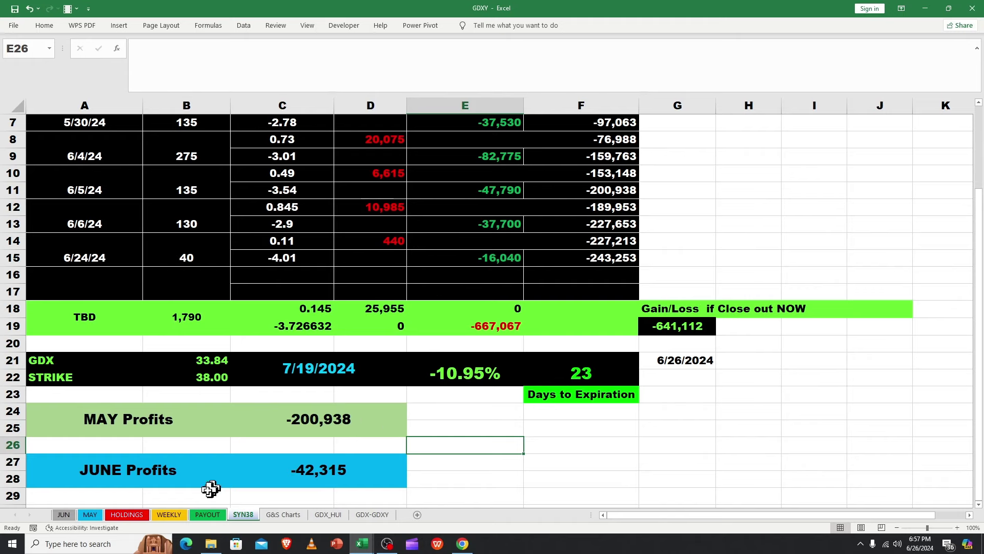
{"action": "left_click", "coordinate": [207, 514]}
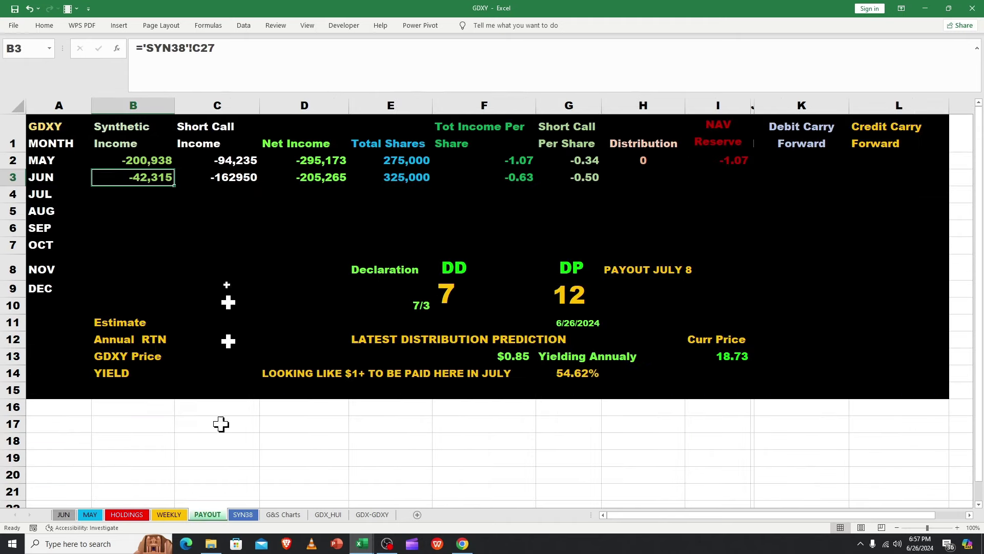
{"action": "left_click", "coordinate": [220, 178]}
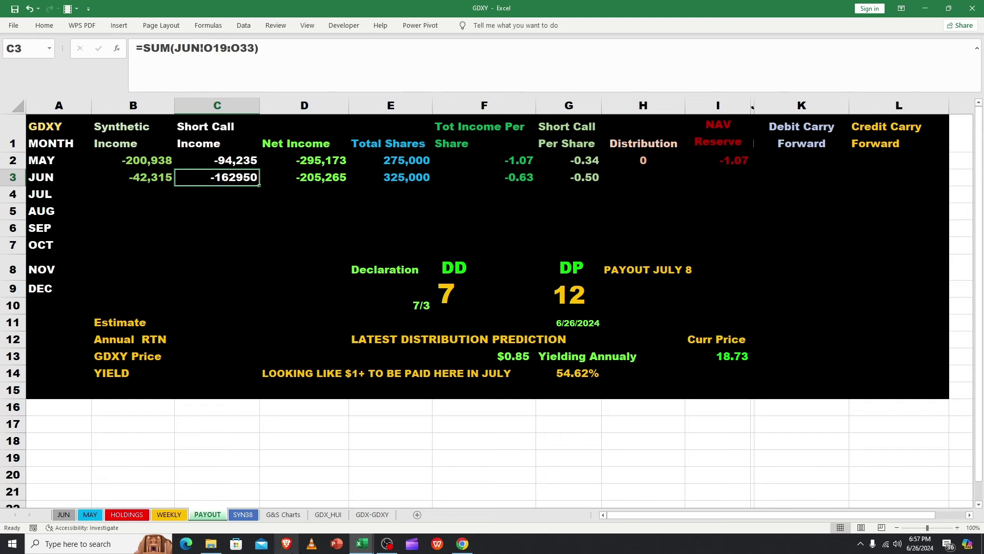
{"action": "left_click", "coordinate": [63, 514]}
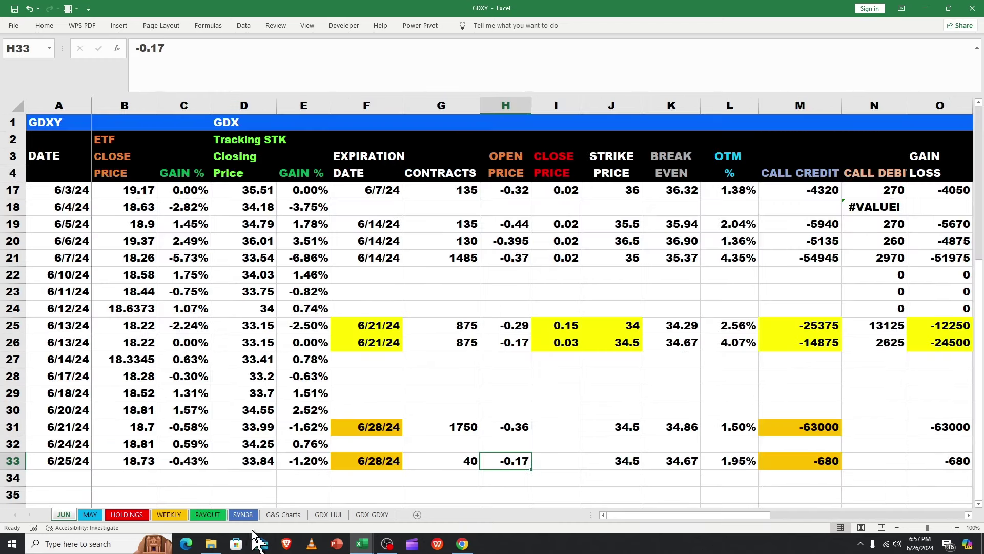
{"action": "left_click", "coordinate": [240, 516]}
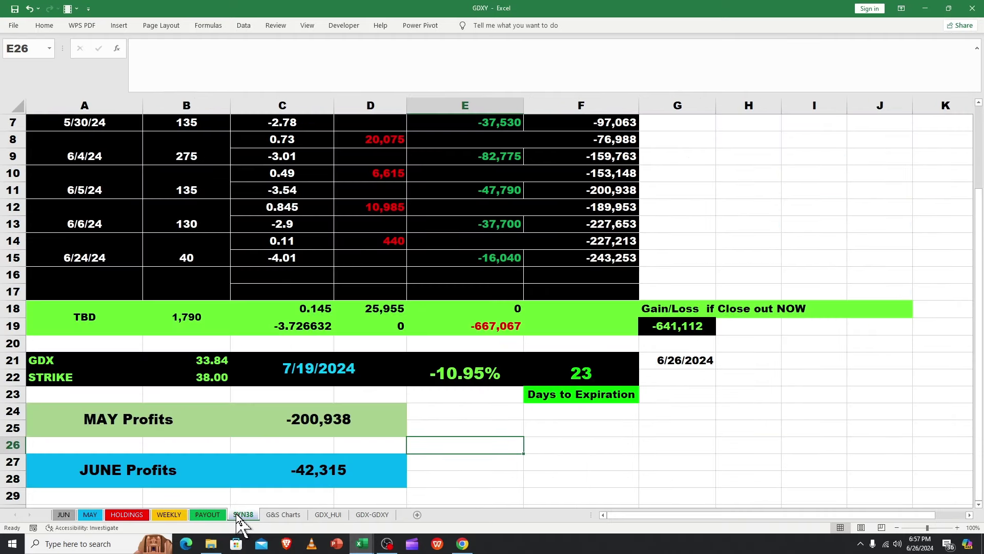
{"action": "left_click", "coordinate": [559, 423]}
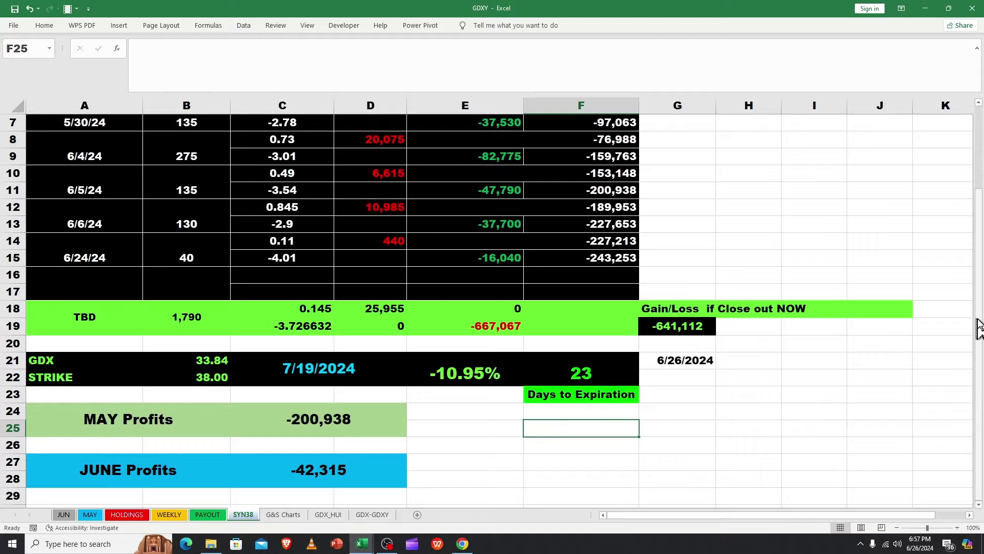
{"action": "left_click_drag", "start_coordinate": [979, 336], "coordinate": [979, 284]}
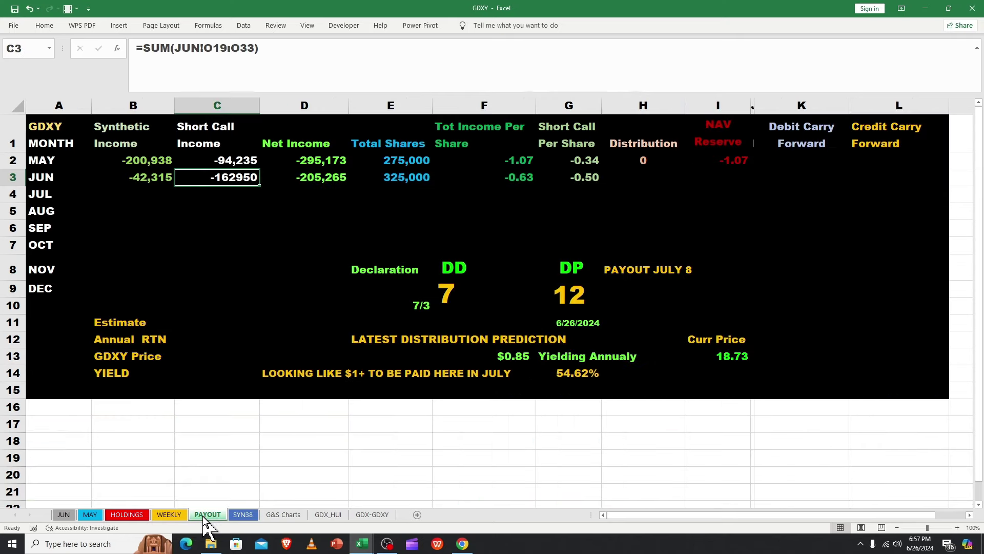
{"action": "left_click", "coordinate": [512, 179]}
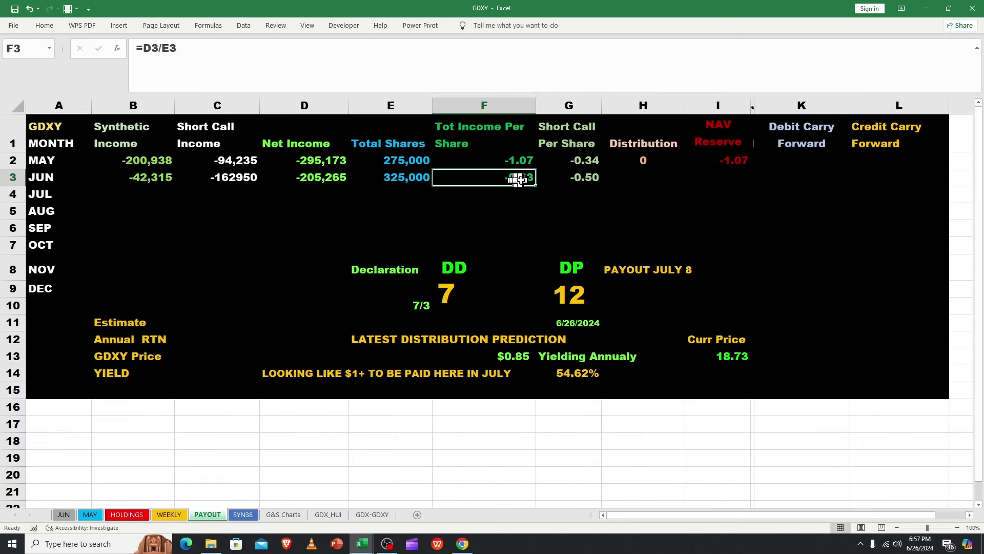
{"action": "left_click", "coordinate": [582, 180]}
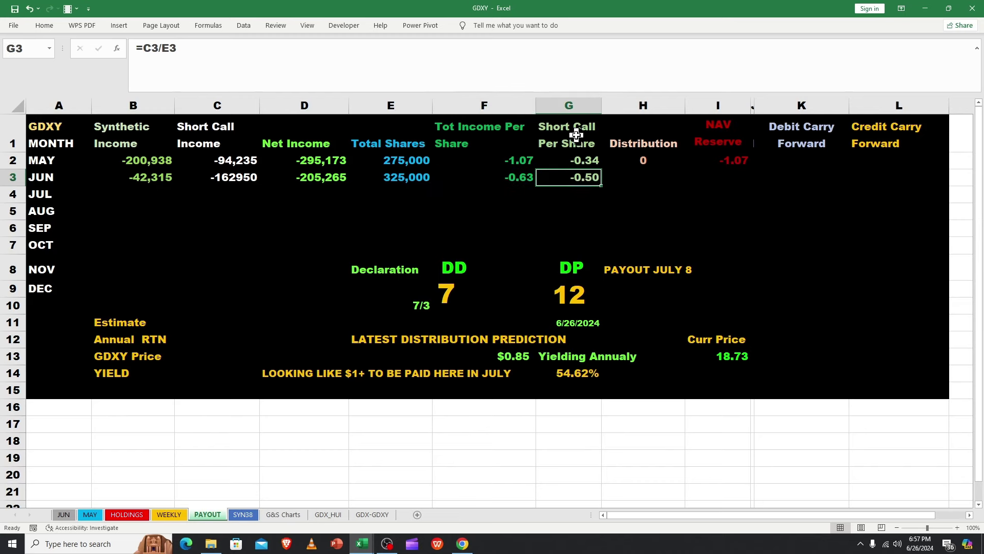
{"action": "left_click", "coordinate": [246, 184]}
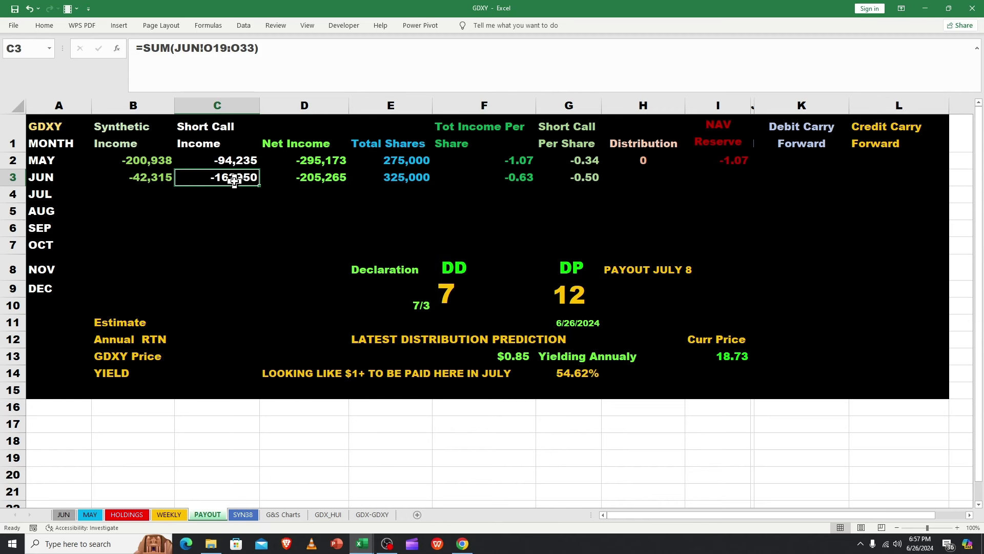
{"action": "left_click", "coordinate": [135, 180]}
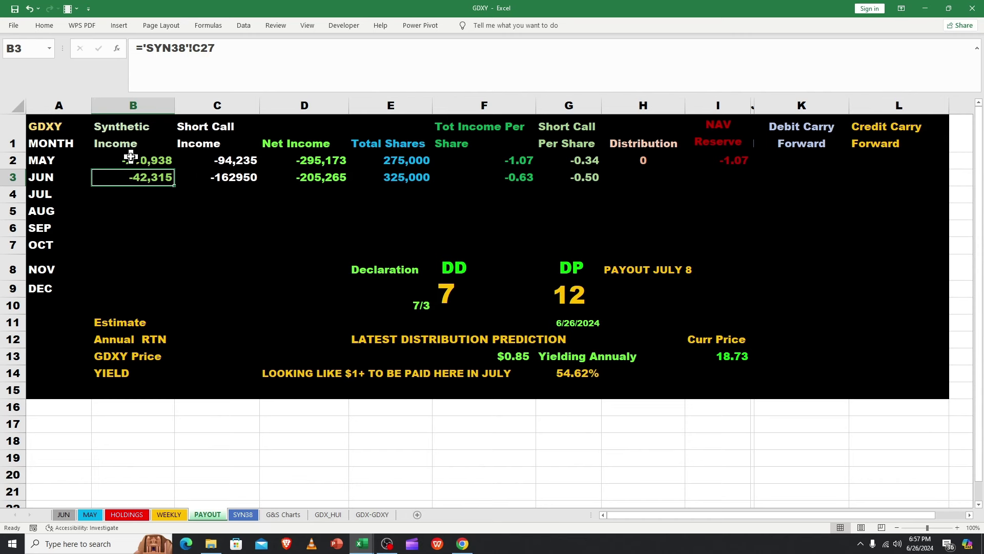
{"action": "left_click", "coordinate": [131, 158]}
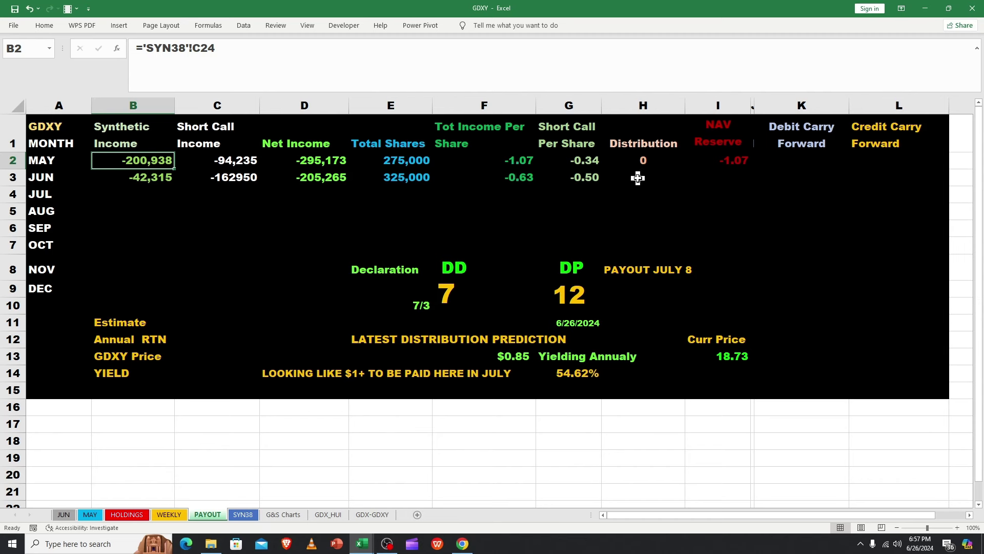
{"action": "left_click", "coordinate": [516, 161]}
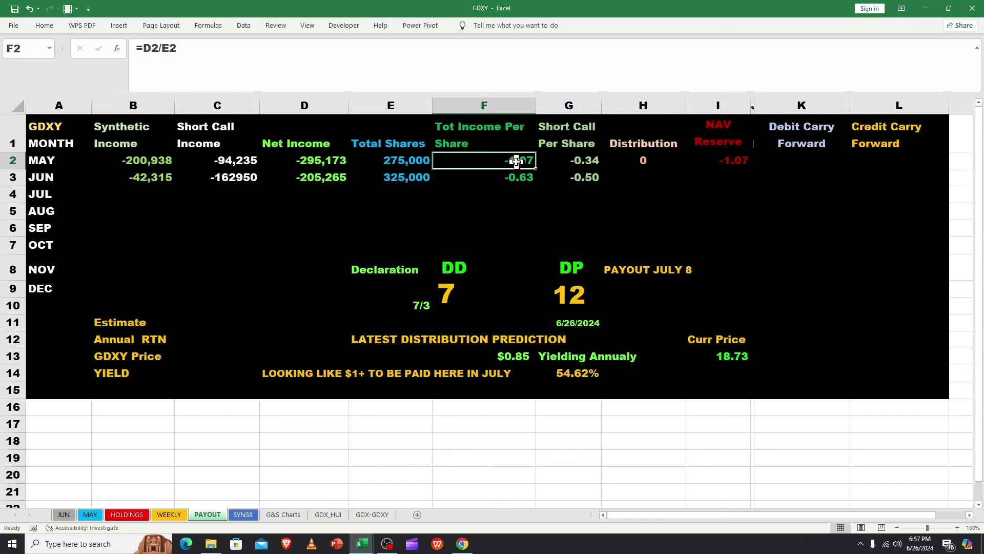
{"action": "left_click", "coordinate": [517, 177]}
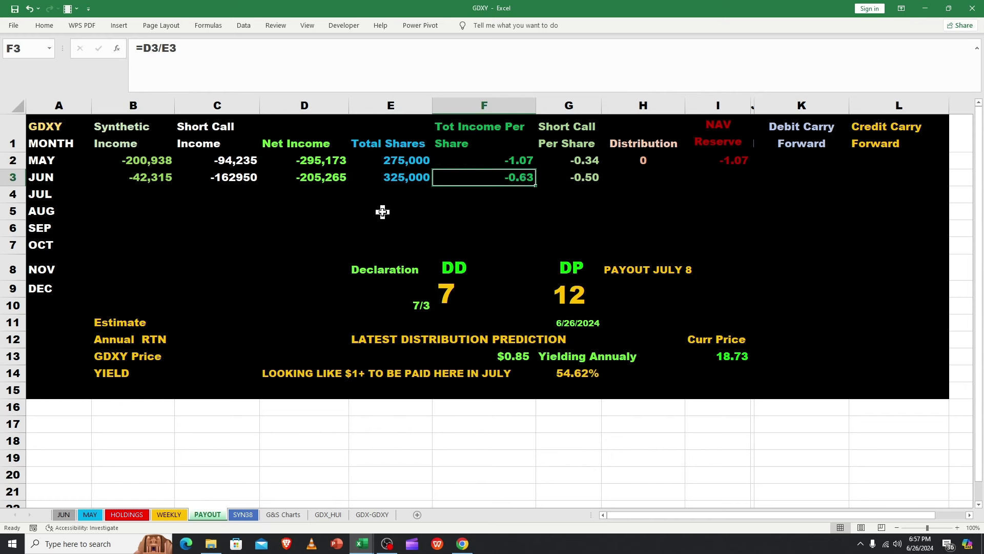
{"action": "left_click", "coordinate": [213, 183]}
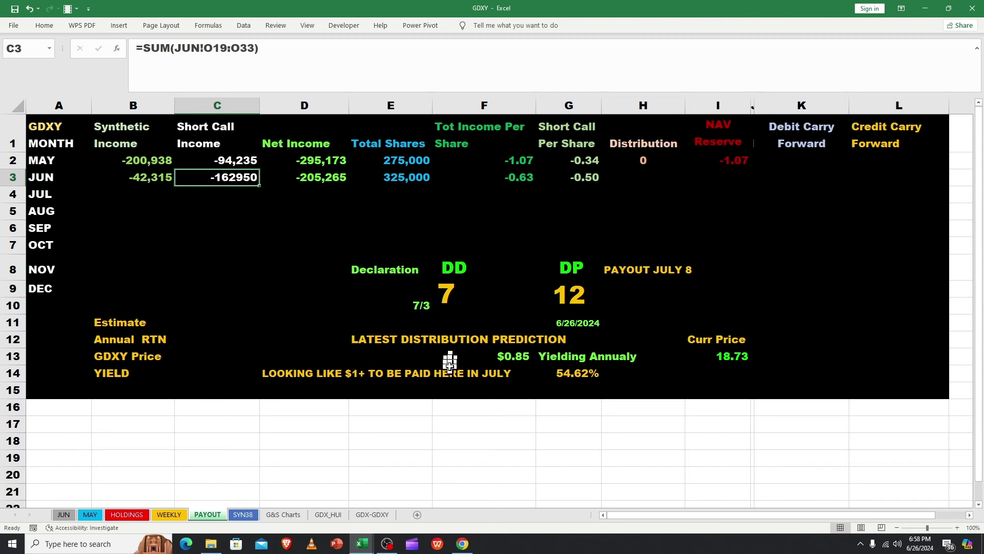
{"action": "left_click", "coordinate": [505, 355]}
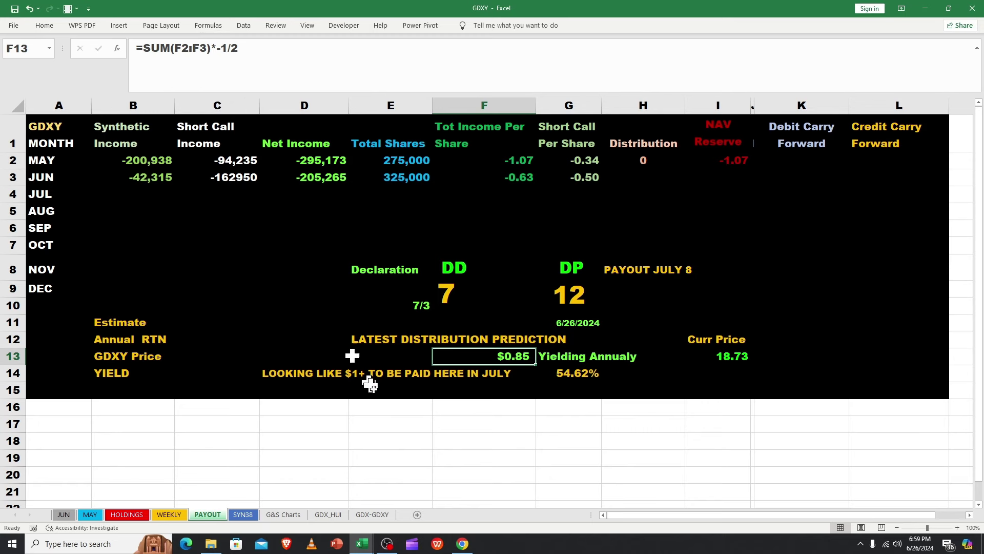
{"action": "left_click", "coordinate": [502, 321]}
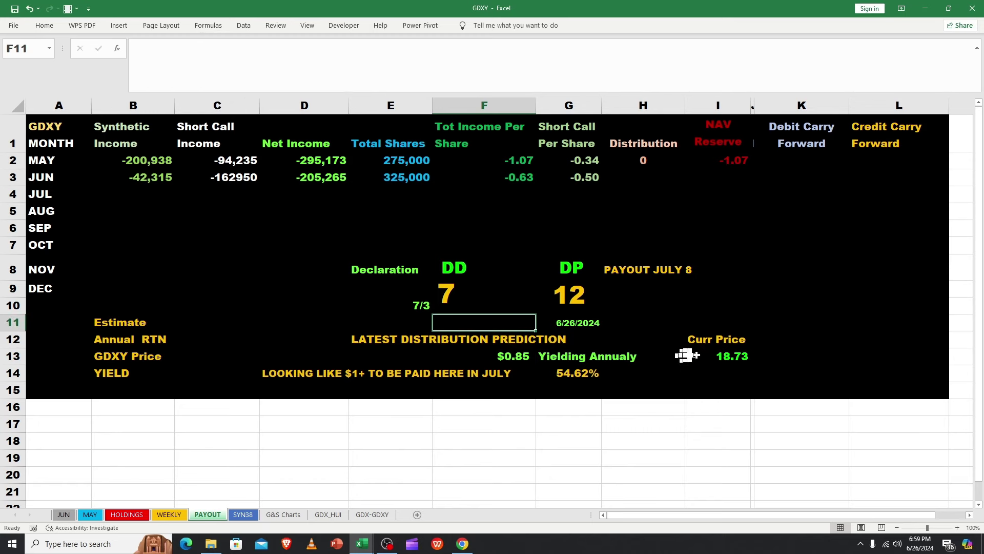
{"action": "left_click", "coordinate": [727, 356]}
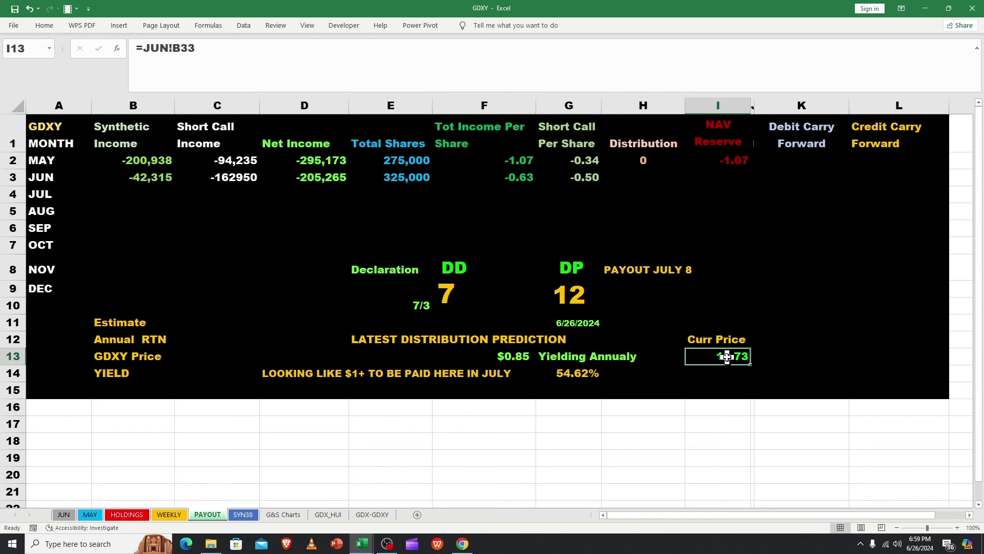
{"action": "left_click", "coordinate": [577, 375]}
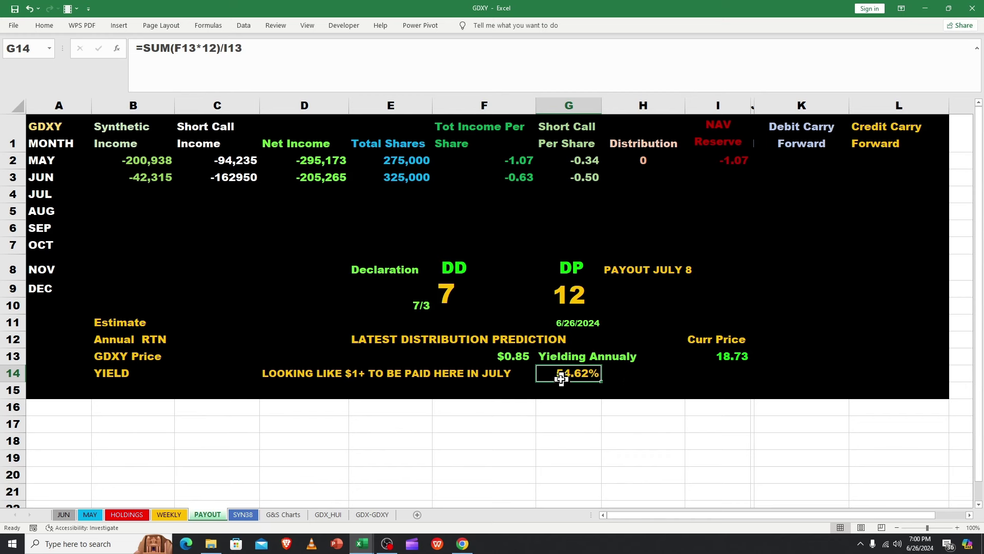
{"action": "left_click", "coordinate": [727, 356]}
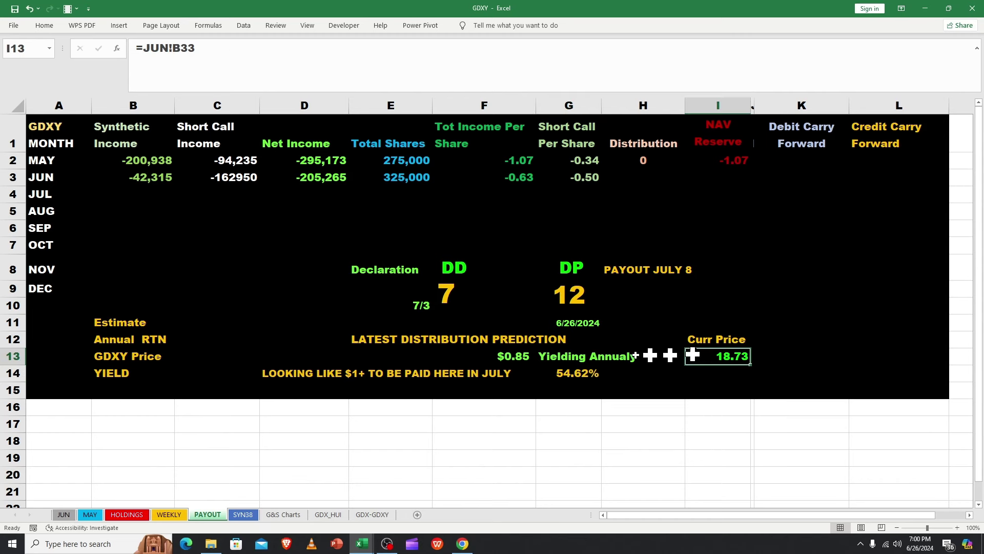
{"action": "left_click", "coordinate": [520, 359]}
{"action": "left_click", "coordinate": [569, 374]}
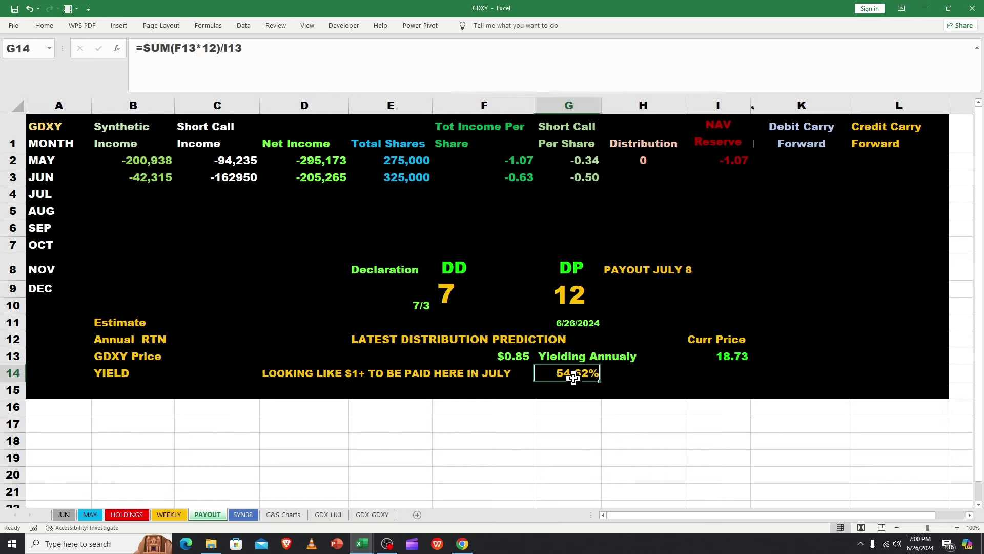